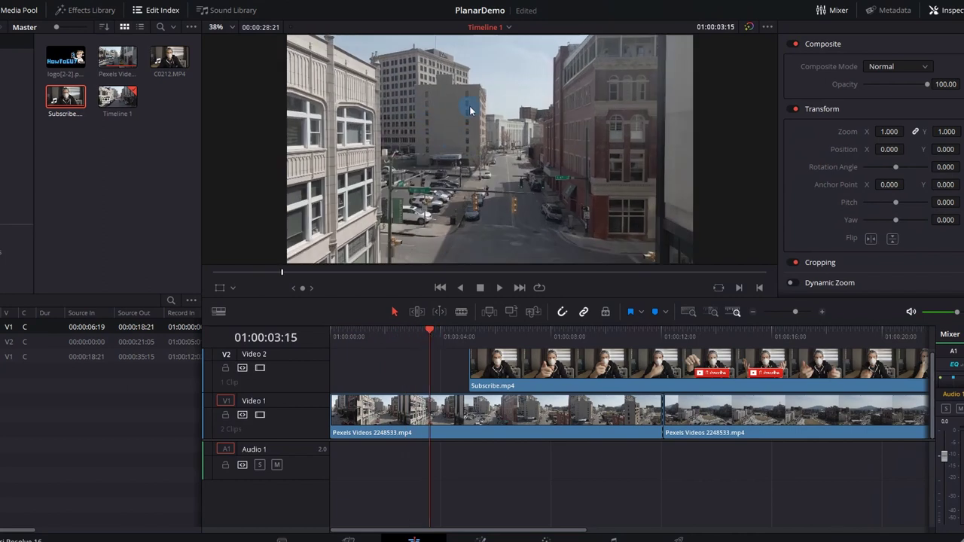
# - Preview the Subscribe presenter clip and move it to the start of Video 2
pyautogui.click(527, 336)
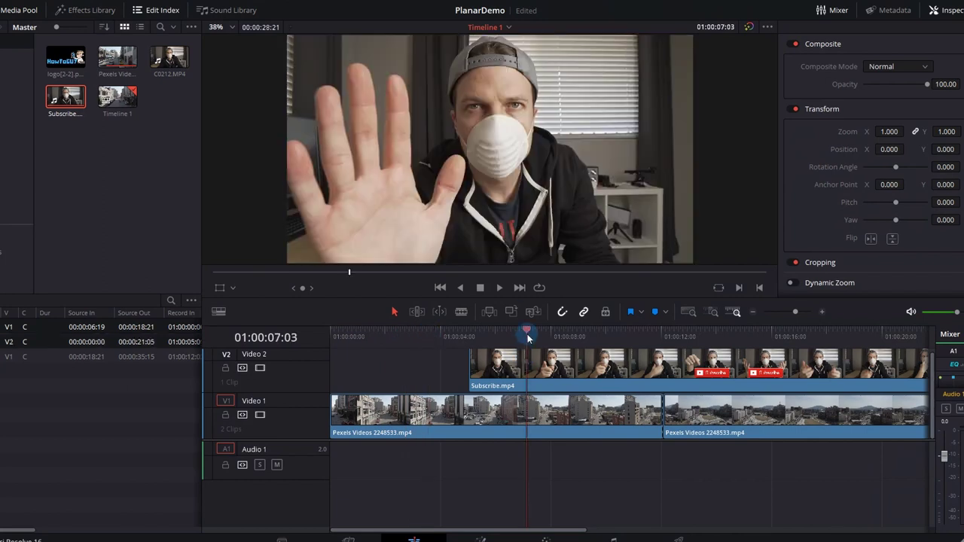
pyautogui.moveTo(527, 337); pyautogui.dragTo(612, 337)
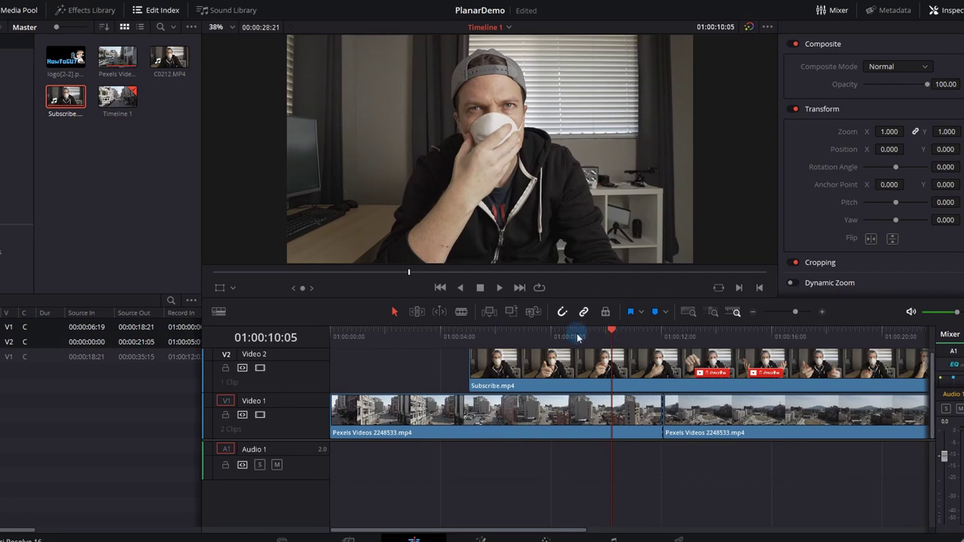
pyautogui.moveTo(471, 369); pyautogui.dragTo(384, 369)
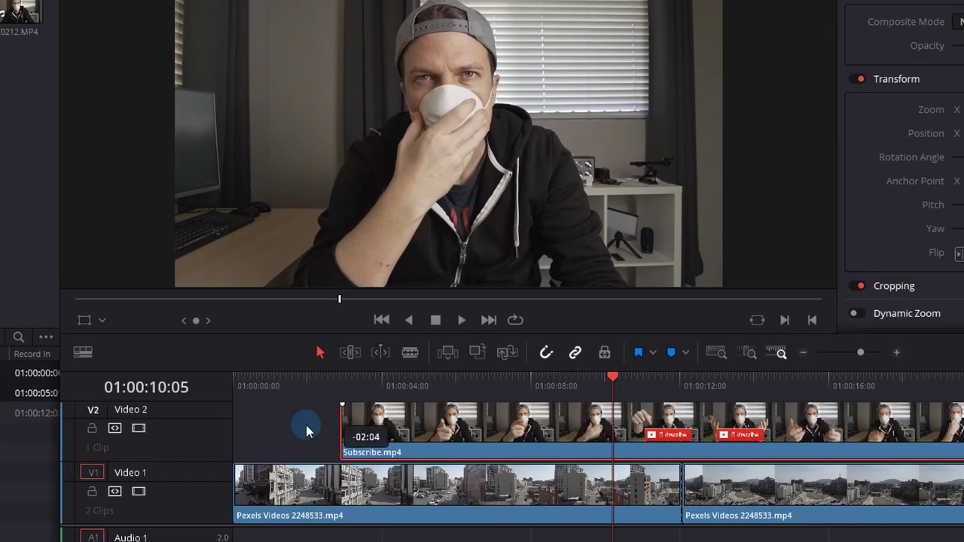
pyautogui.moveTo(306, 425); pyautogui.dragTo(315, 422)
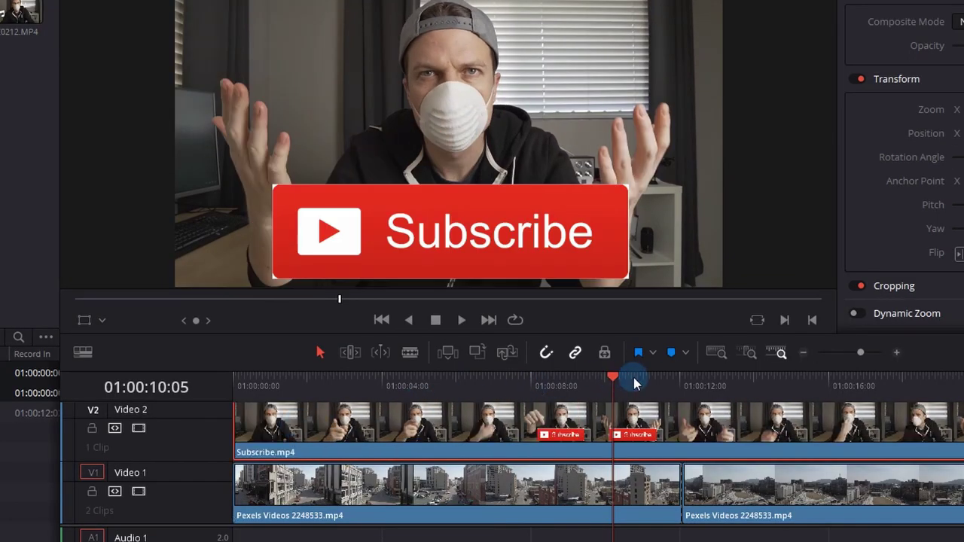
# - Cut Subscribe.mp4 at 01:00:12:02, the first street clip's end, and delete the remainder
pyautogui.click(681, 378)
pyautogui.hotkey('ctrl', 'b')
pyautogui.click(738, 424)
pyautogui.press('Delete')
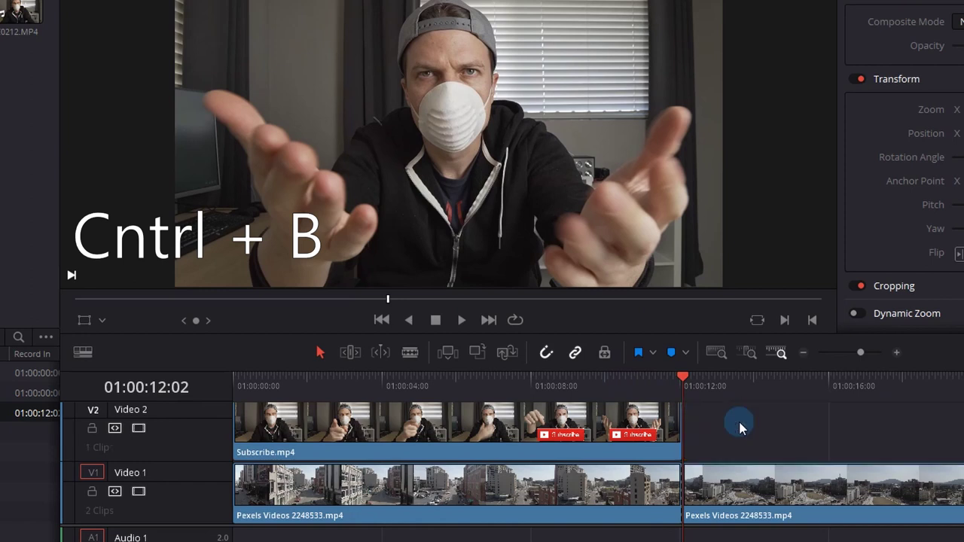
# - Combine the trimmed Subscribe clip and first drone clip into a new Fusion Clip
pyautogui.click(325, 379)
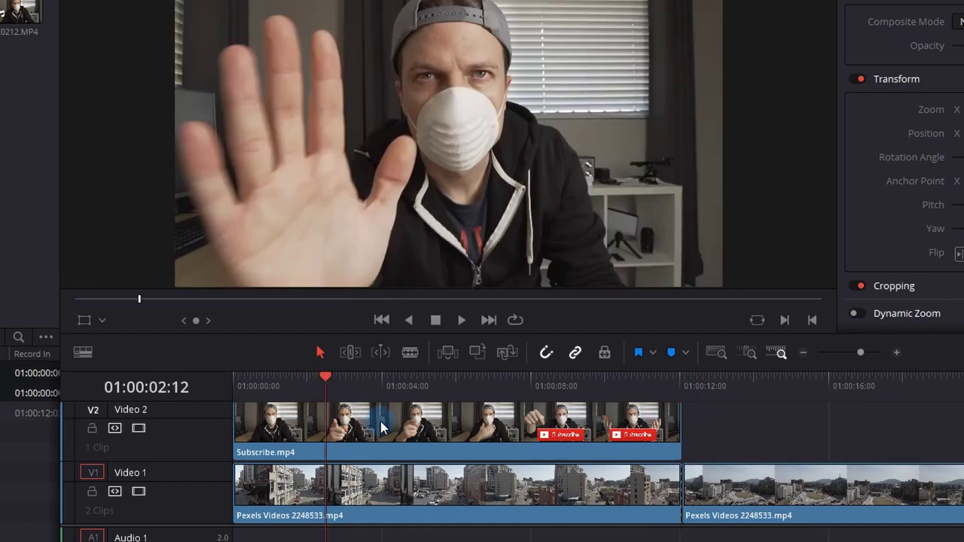
pyautogui.click(381, 422)
pyautogui.keyDown('ctrl'); pyautogui.click(393, 480); pyautogui.keyUp('ctrl')
pyautogui.rightClick(394, 479)
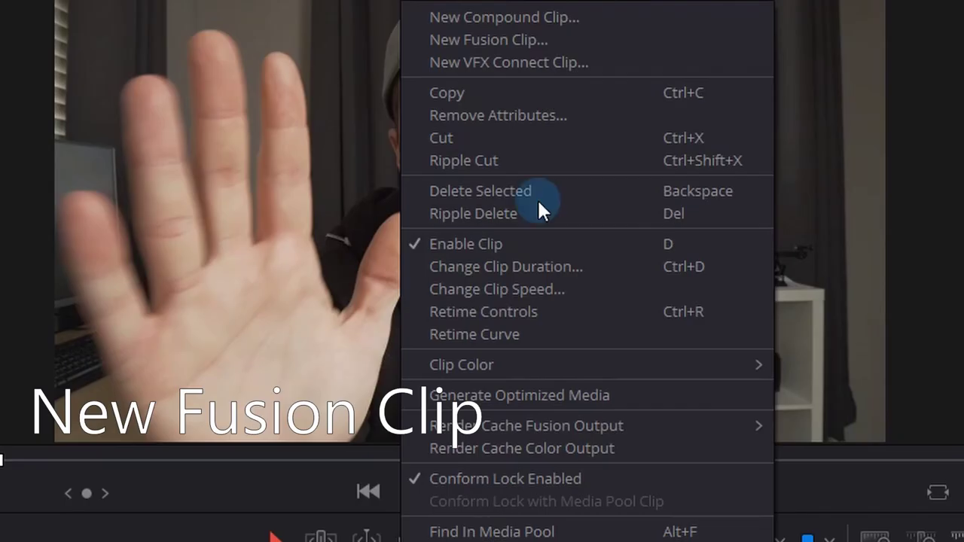
pyautogui.click(502, 16)
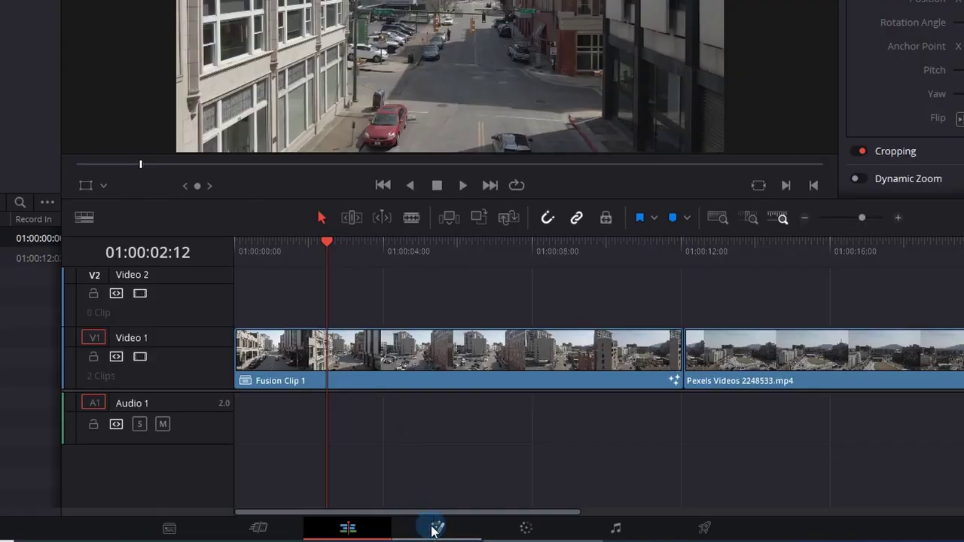
# - On the Fusion page, rename the street footage input MediaIn1 to 'Background'
pyautogui.click(437, 523)
pyautogui.click(100, 353)
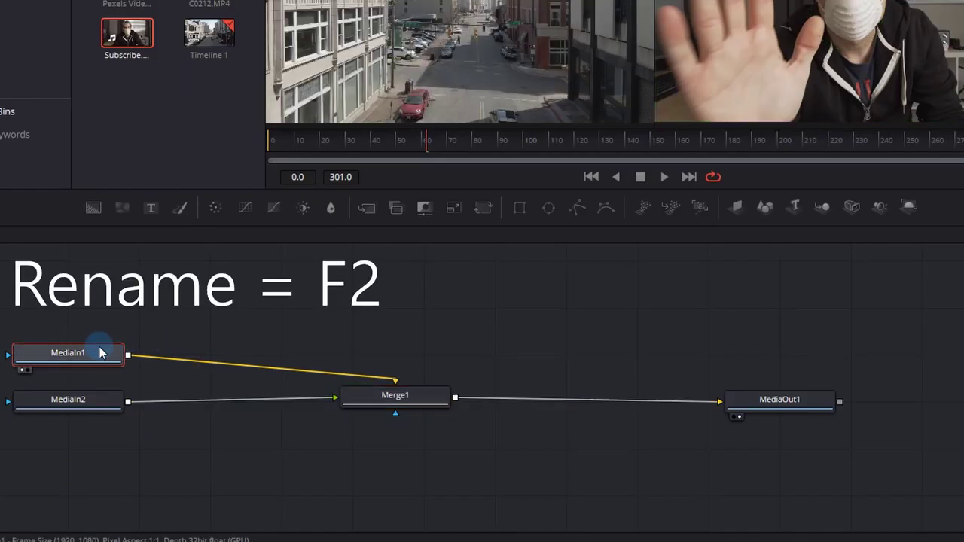
pyautogui.press('F2')
pyautogui.write('Background')
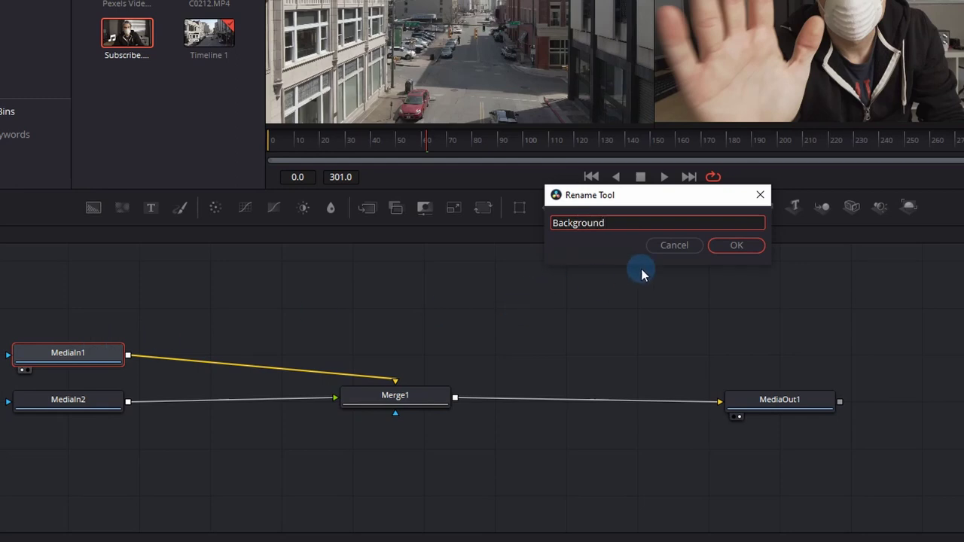
pyautogui.click(736, 245)
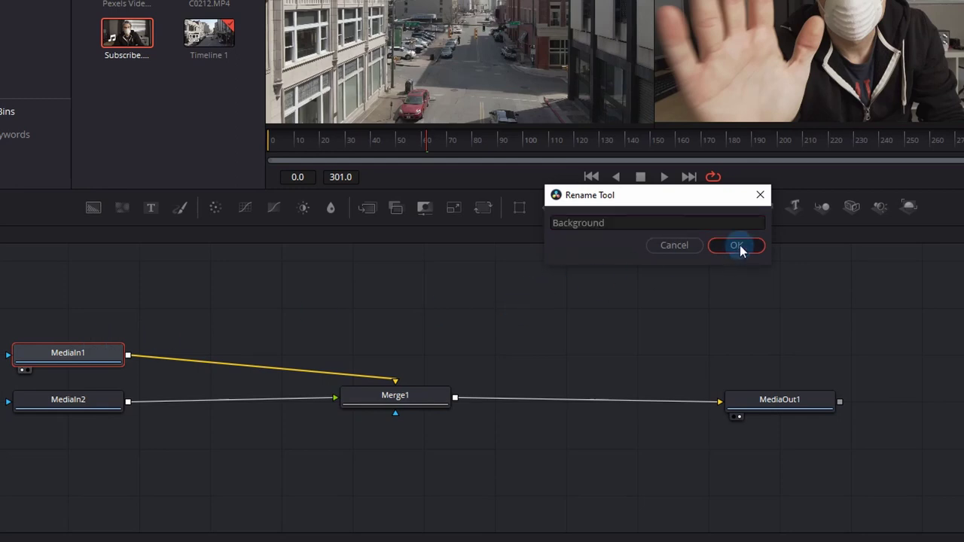
# - Rename the presenter input MediaIn2 to 'mask' and move it lower in the graph
pyautogui.click(87, 401)
pyautogui.click(91, 400)
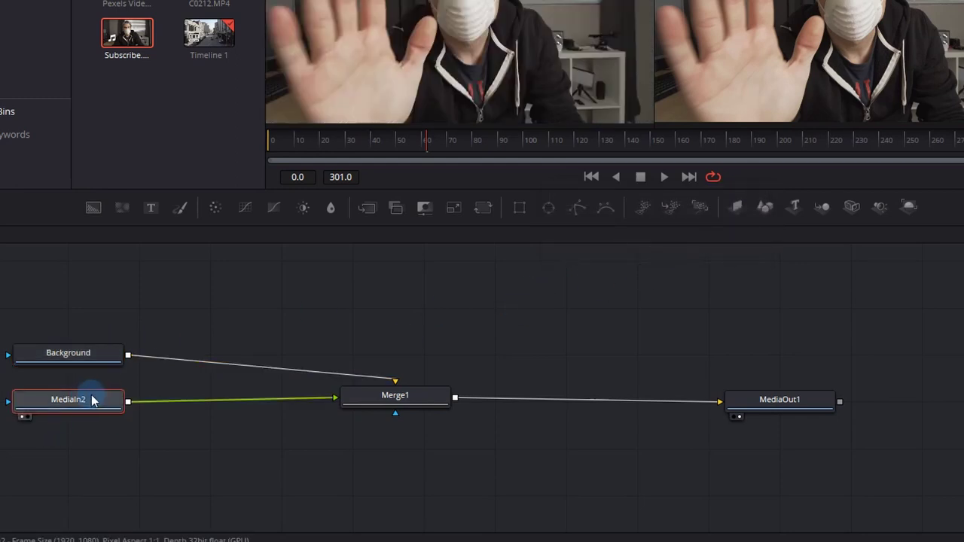
pyautogui.press('F2')
pyautogui.write('mask')
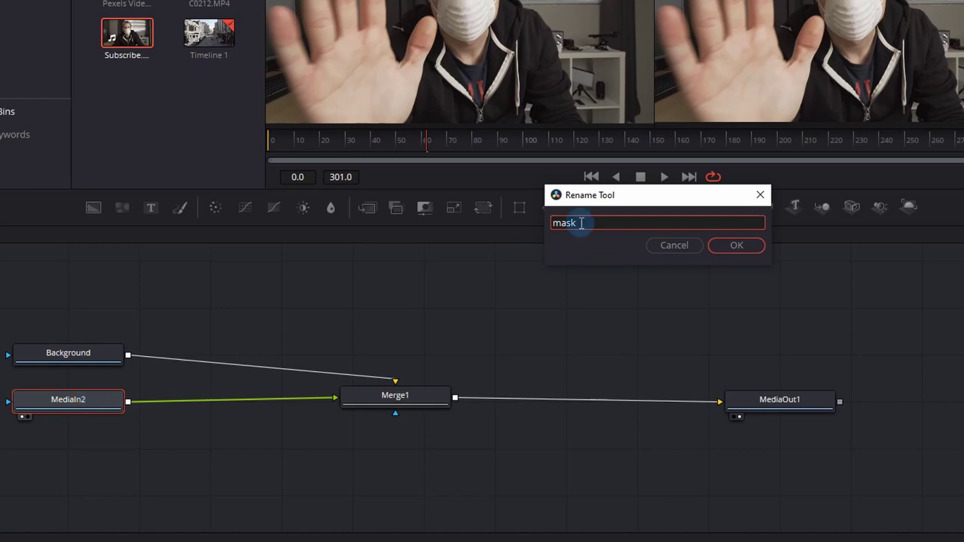
pyautogui.click(734, 245)
pyautogui.moveTo(65, 400); pyautogui.dragTo(263, 487)
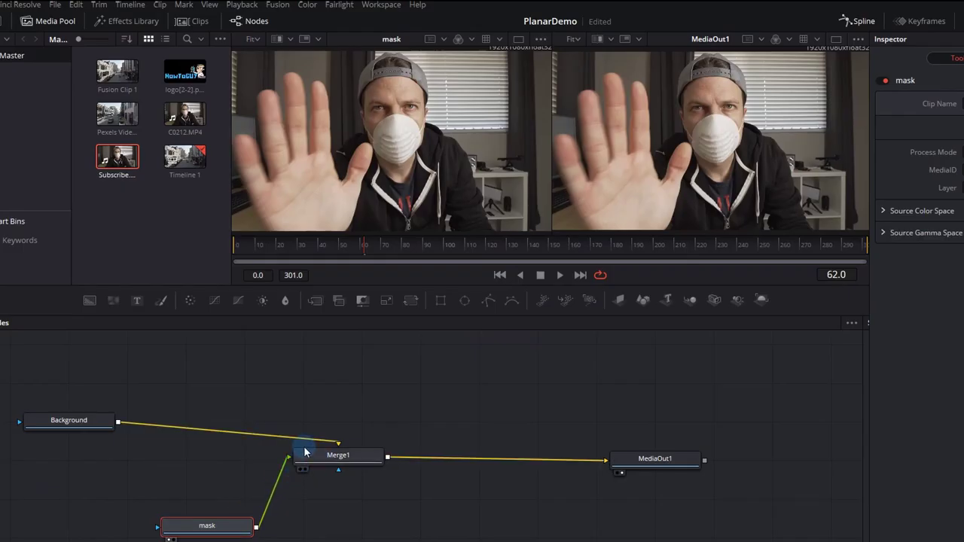
# - Disconnect mask from Merge1 so the output shows only street footage, and line up Background
pyautogui.click(836, 39)
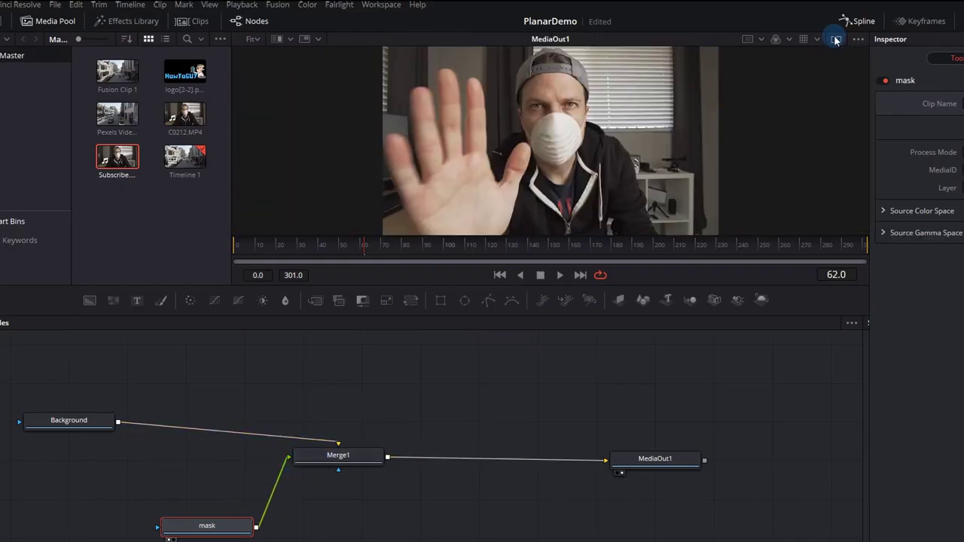
pyautogui.click(78, 425)
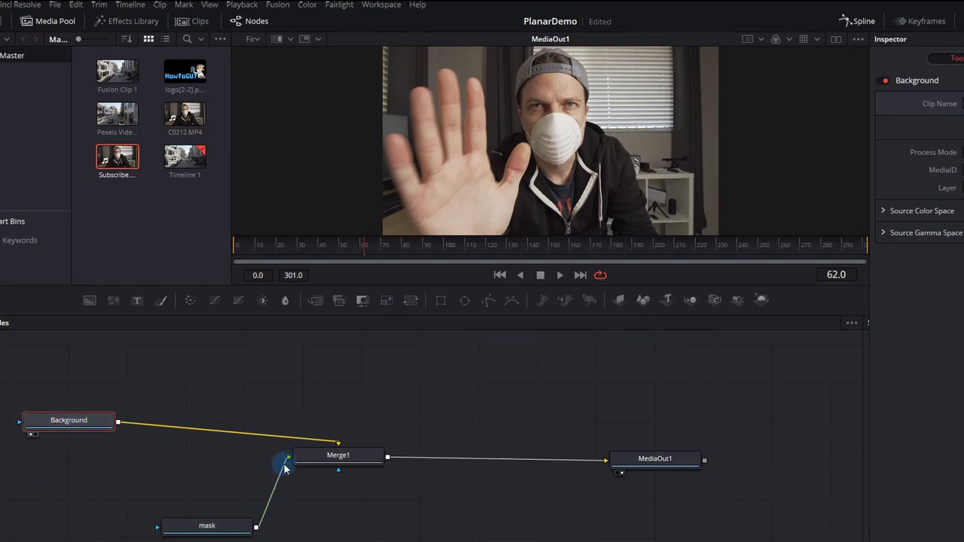
pyautogui.moveTo(286, 458); pyautogui.dragTo(237, 478)
pyautogui.moveTo(335, 458); pyautogui.dragTo(293, 423)
pyautogui.moveTo(118, 419); pyautogui.dragTo(118, 382)
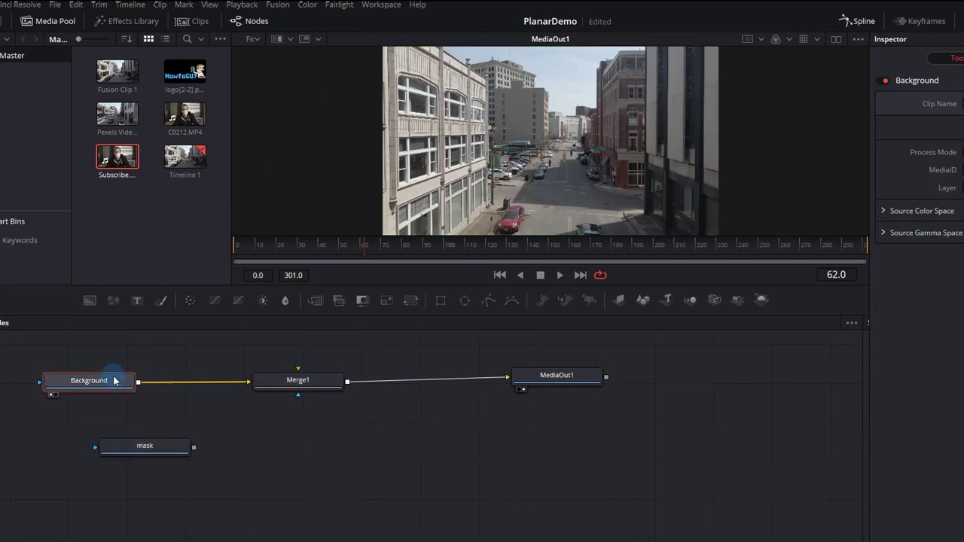
# - Insert a Planar Tracker node after Background, shifting Merge1 right to make room
pyautogui.hotkey('shift', 'space')
pyautogui.write('p')
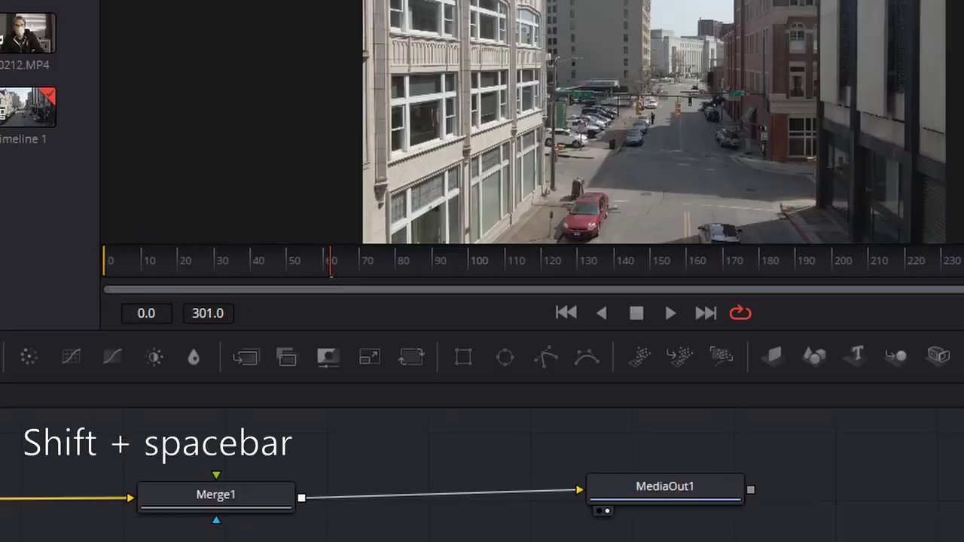
pyautogui.hotkey('shift', 'space')
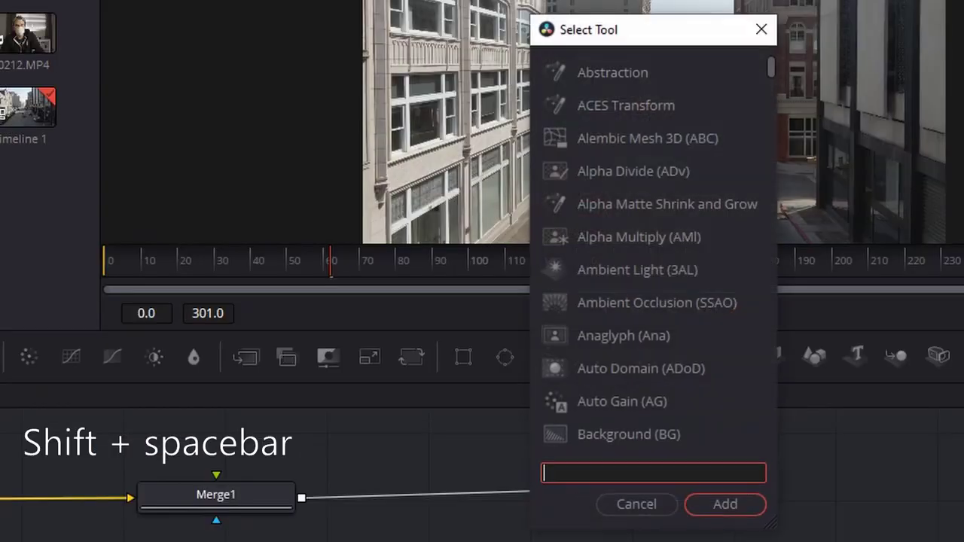
pyautogui.write('plan')
pyautogui.click(682, 102)
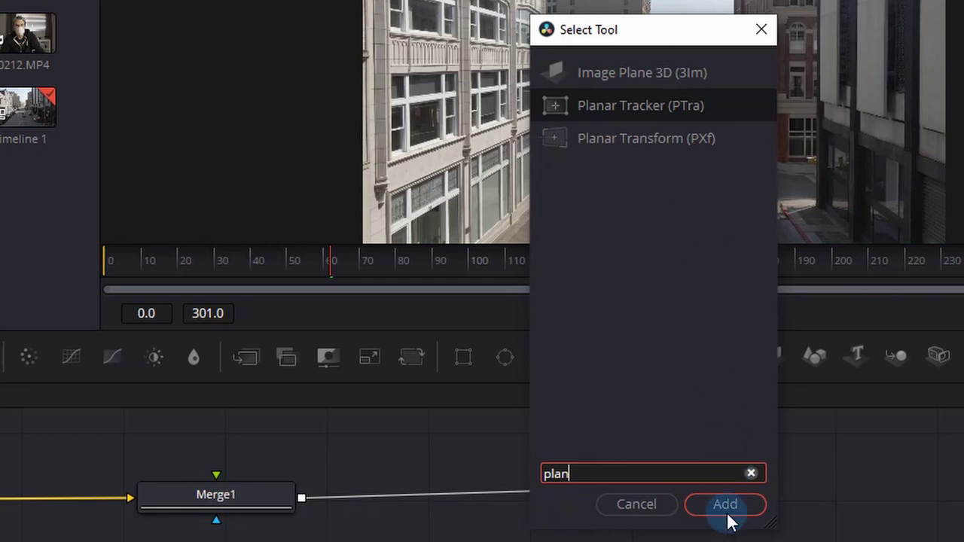
pyautogui.click(627, 115)
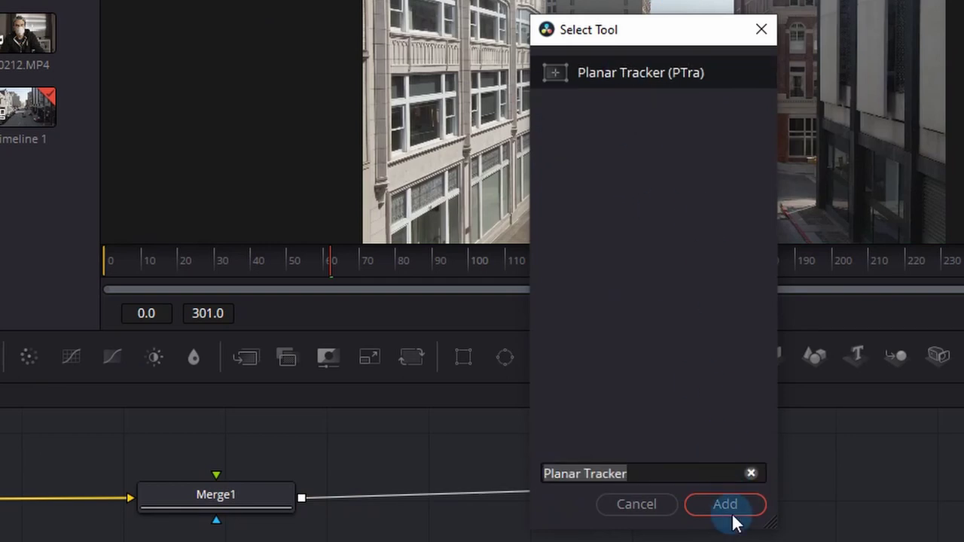
pyautogui.click(725, 507)
pyautogui.moveTo(247, 501); pyautogui.dragTo(369, 528)
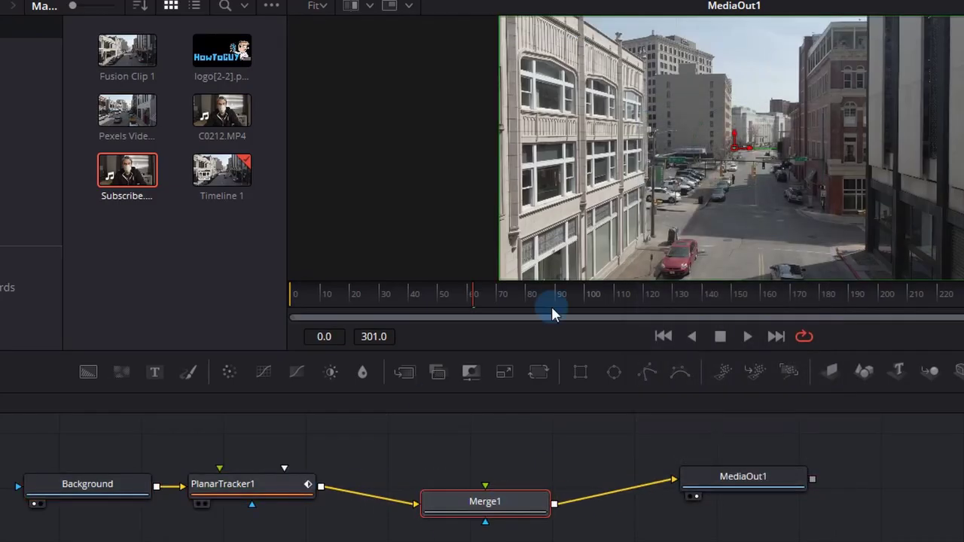
# - Return to frame 0 and bring up the Planar Tracker's tracker method options
pyautogui.scroll(5, 703, 161)
pyautogui.click(305, 294)
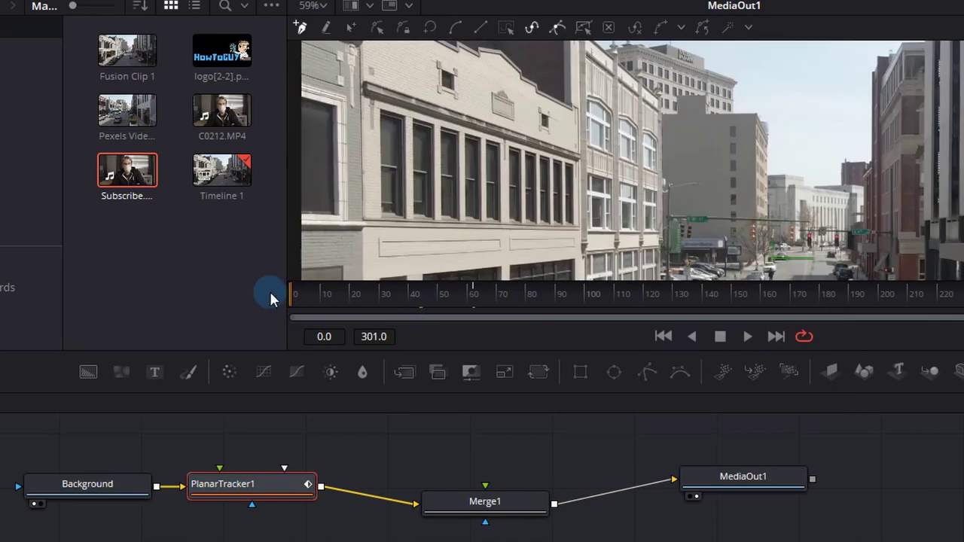
pyautogui.scroll(3, 746, 113)
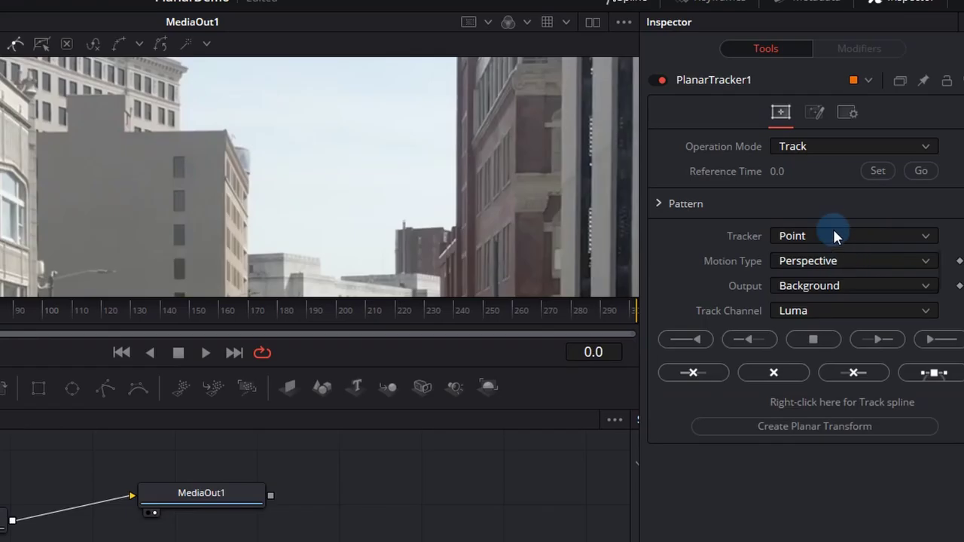
pyautogui.click(832, 236)
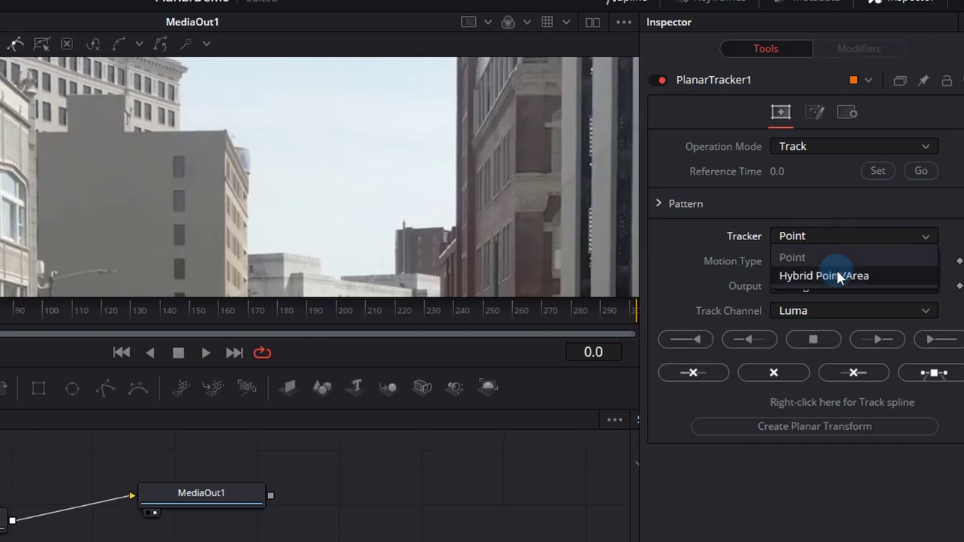
# - Choose Hybrid Point/Area as PlanarTracker1's tracker method
pyautogui.click(838, 275)
pyautogui.click(838, 276)
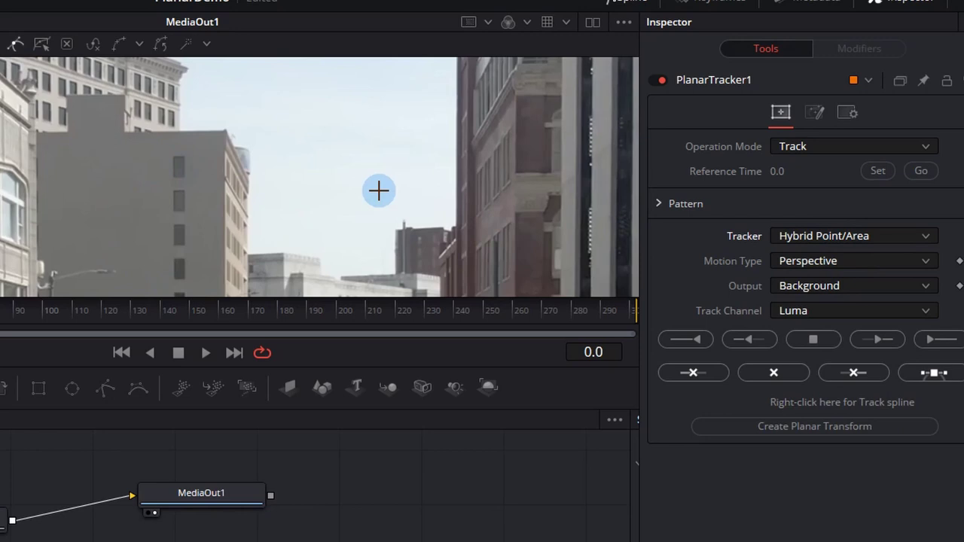
# - Keep Perspective as the motion type and make frame 0 the reference frame
pyautogui.click(835, 259)
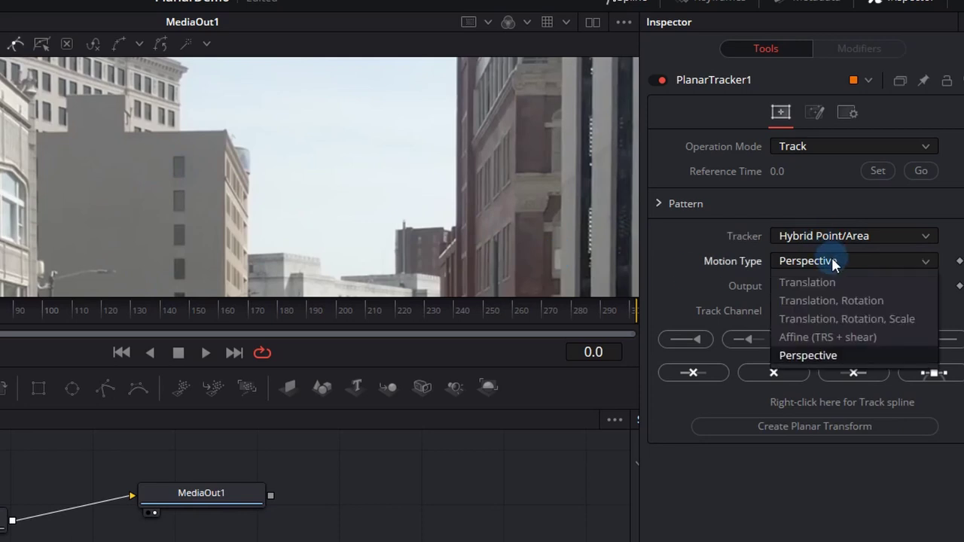
pyautogui.click(842, 358)
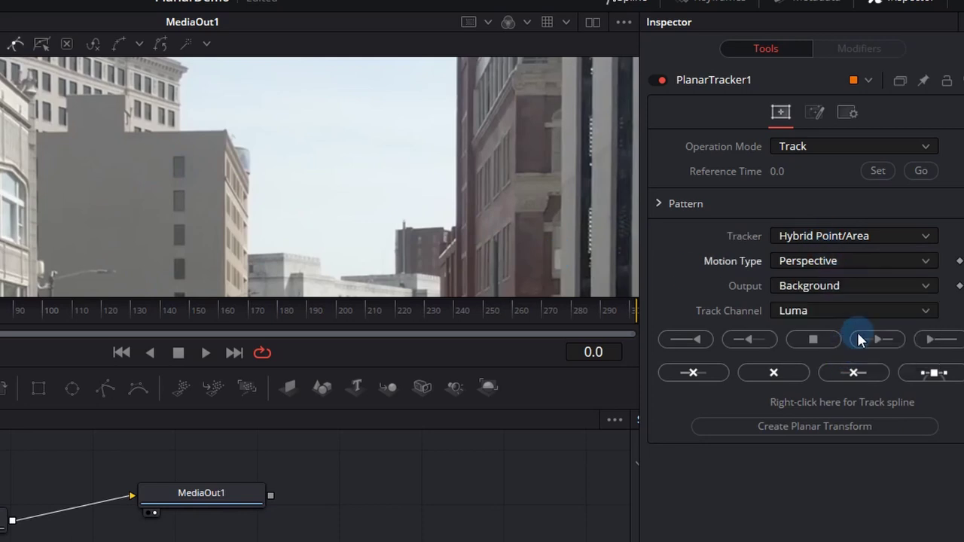
pyautogui.click(878, 171)
# - Draw a four-corner rectangle on the grey building wall and track it forward
pyautogui.moveTo(102, 141); pyautogui.dragTo(198, 143)
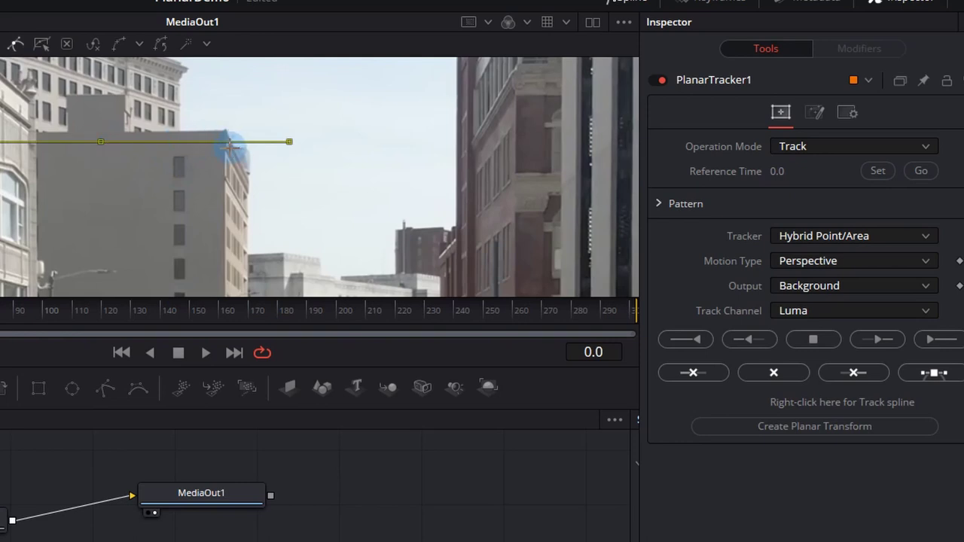
pyautogui.click(229, 147)
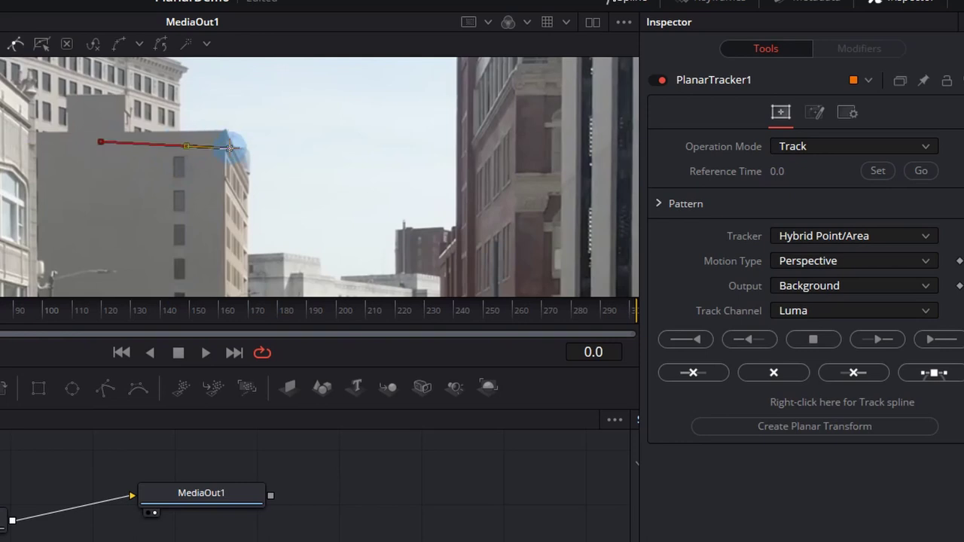
pyautogui.click(229, 254)
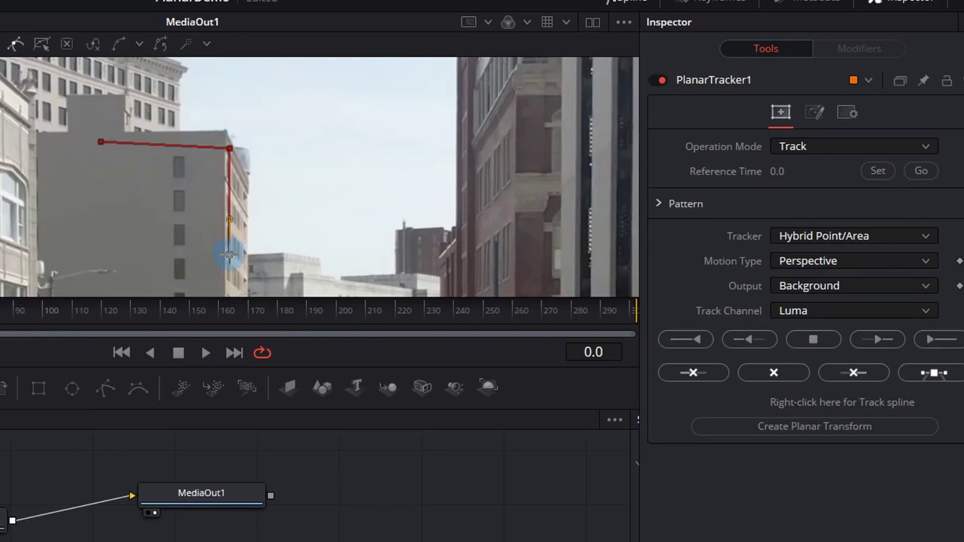
pyautogui.click(101, 253)
pyautogui.click(101, 143)
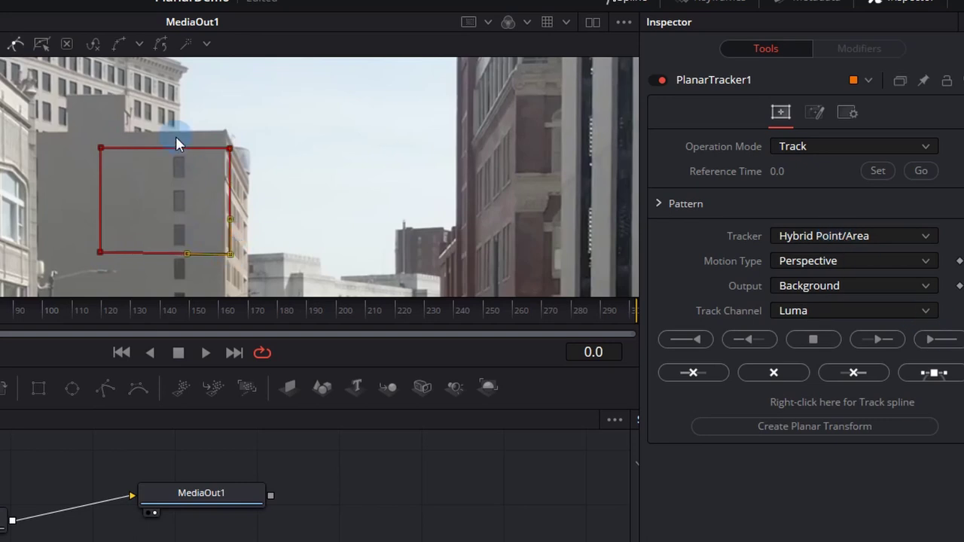
pyautogui.click(937, 339)
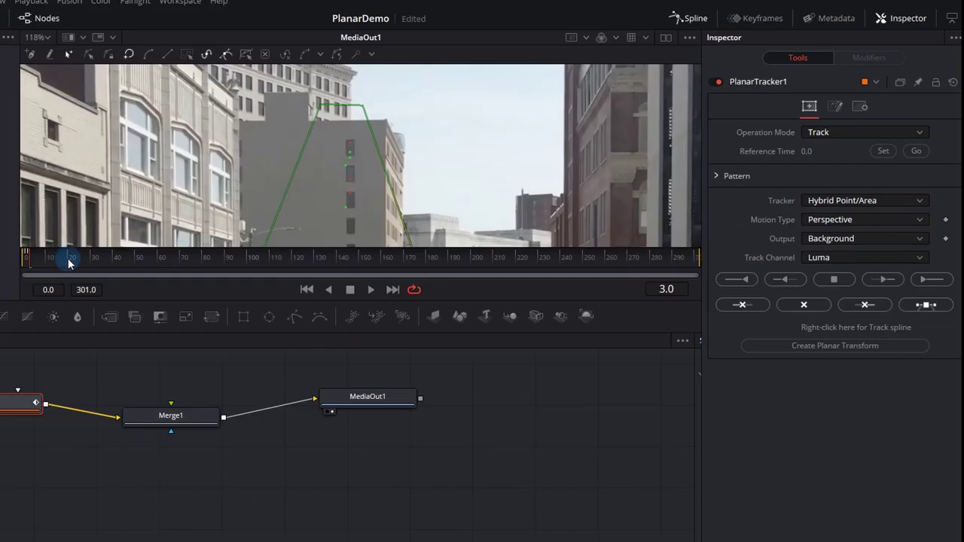
# - Reset the reference time to frame 0, switch to Translation, Rotation, Scale, and retrack forward
pyautogui.moveTo(28, 263); pyautogui.dragTo(17, 263)
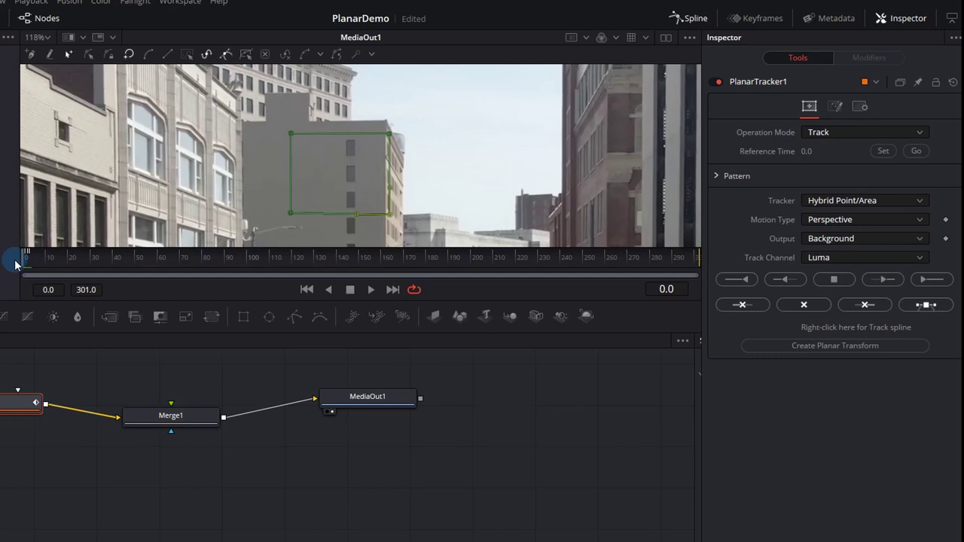
pyautogui.click(885, 152)
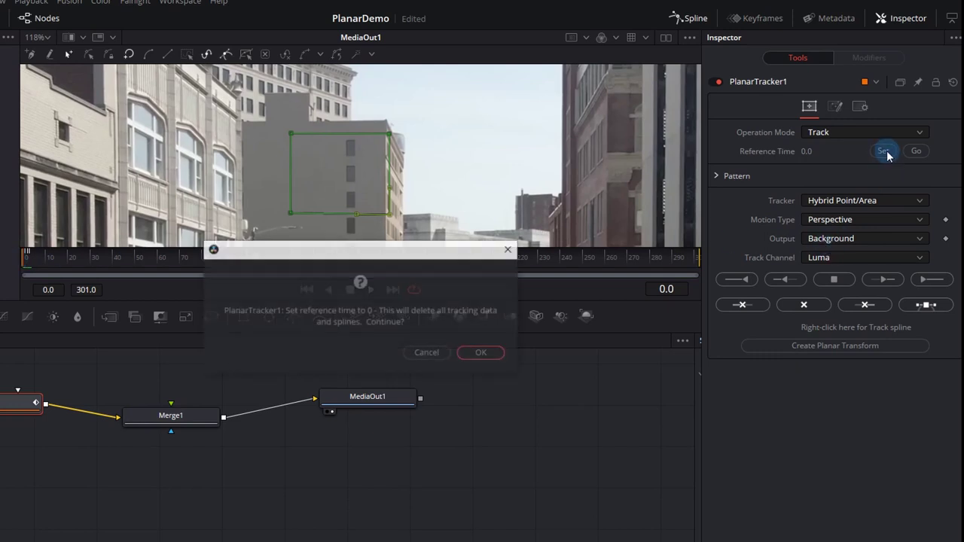
pyautogui.click(482, 352)
pyautogui.click(883, 220)
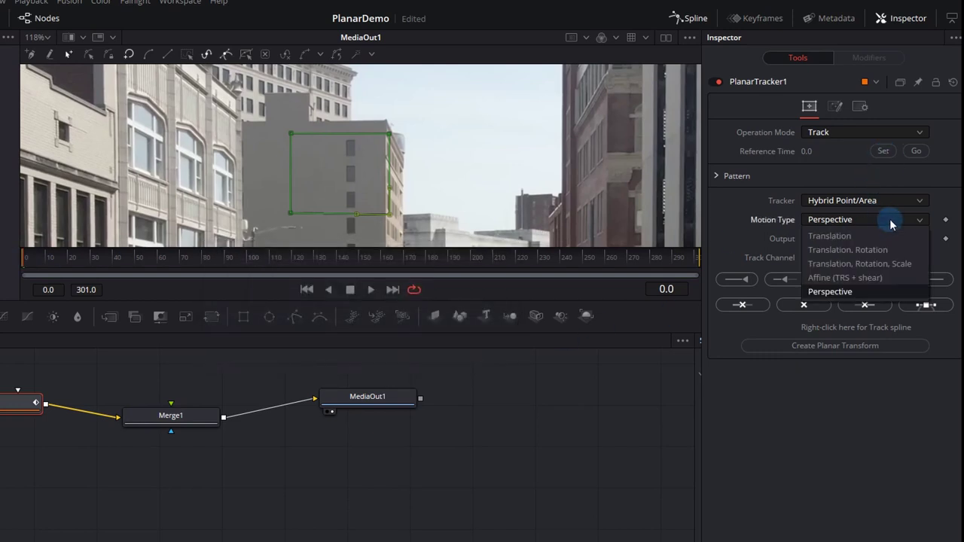
pyautogui.click(897, 263)
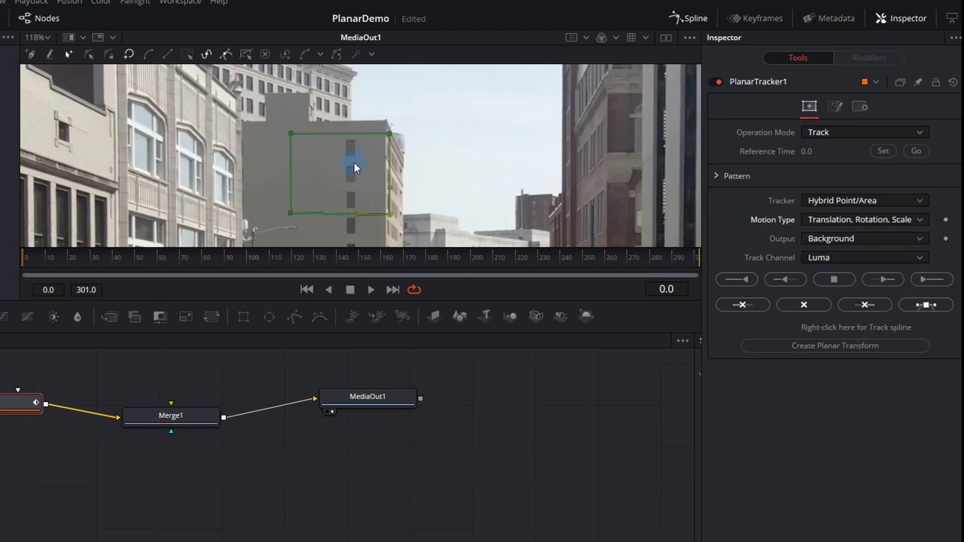
pyautogui.click(932, 279)
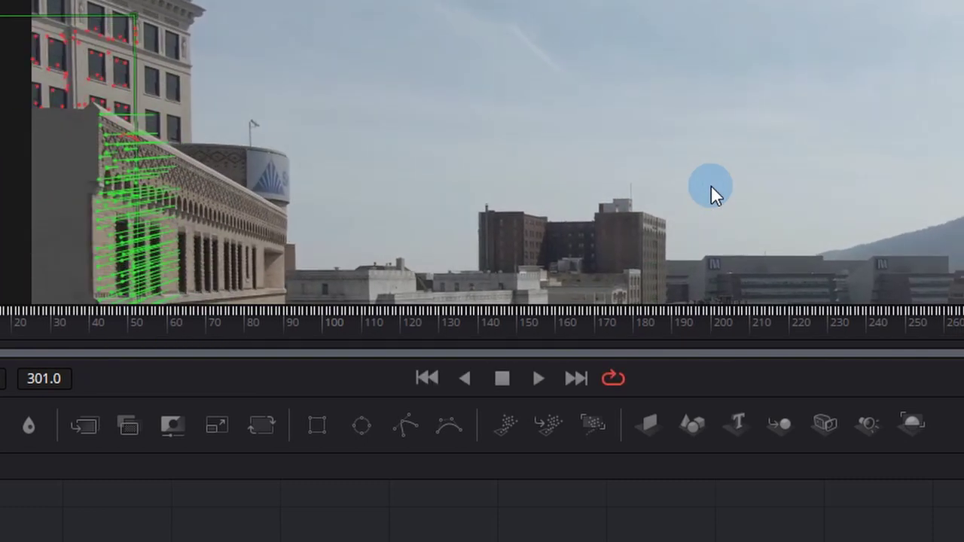
# - Trim the wall track to end at frame 291, then go back to frame 0
pyautogui.moveTo(963, 326); pyautogui.dragTo(963, 329)
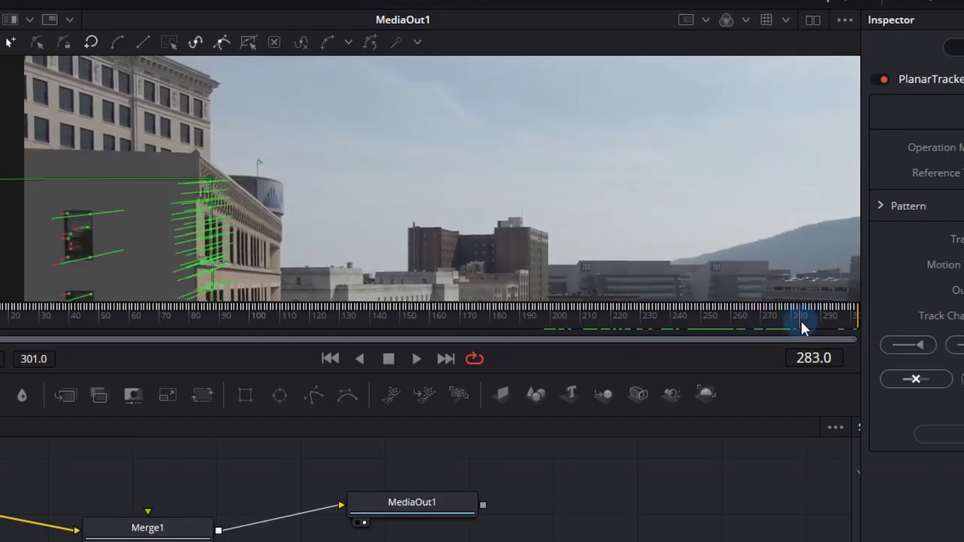
pyautogui.moveTo(800, 320); pyautogui.dragTo(826, 320)
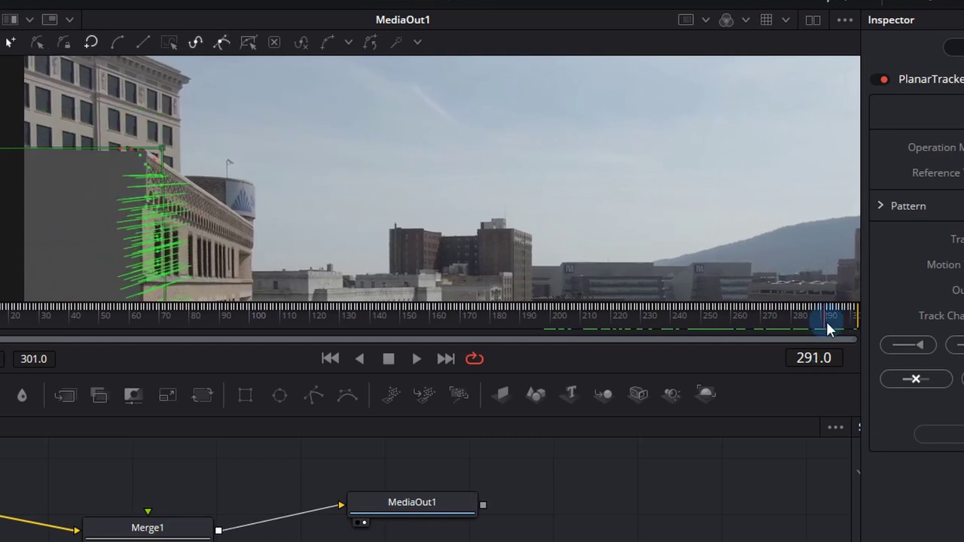
pyautogui.click(963, 381)
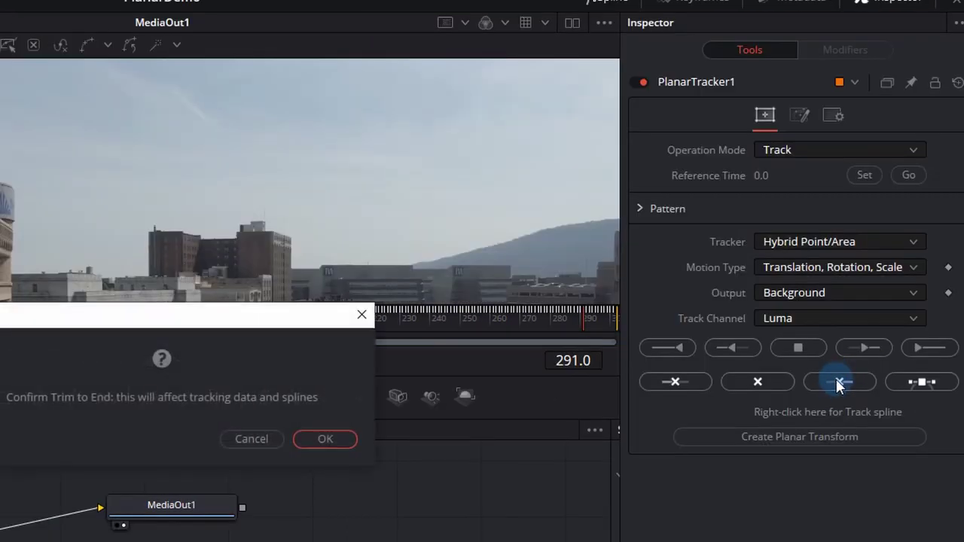
pyautogui.click(352, 437)
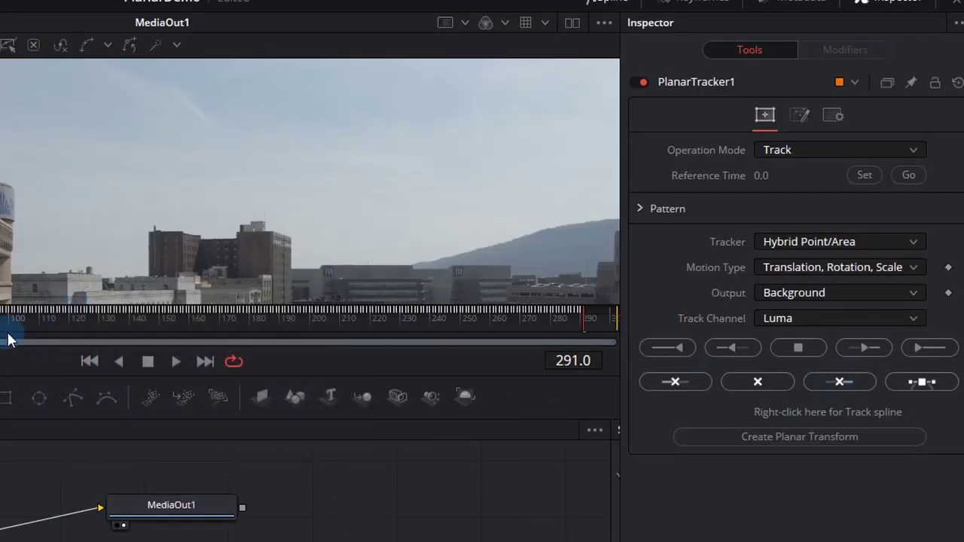
pyautogui.moveTo(9, 341); pyautogui.dragTo(275, 200)
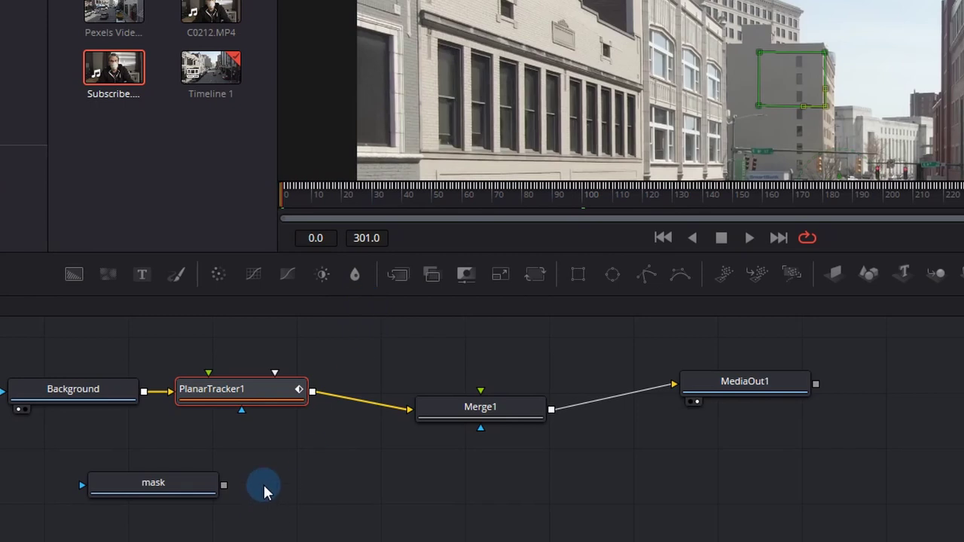
# - Move the mask node down and set PlanarTracker1's Operation Mode to Corner Pin
pyautogui.moveTo(177, 485); pyautogui.dragTo(159, 536)
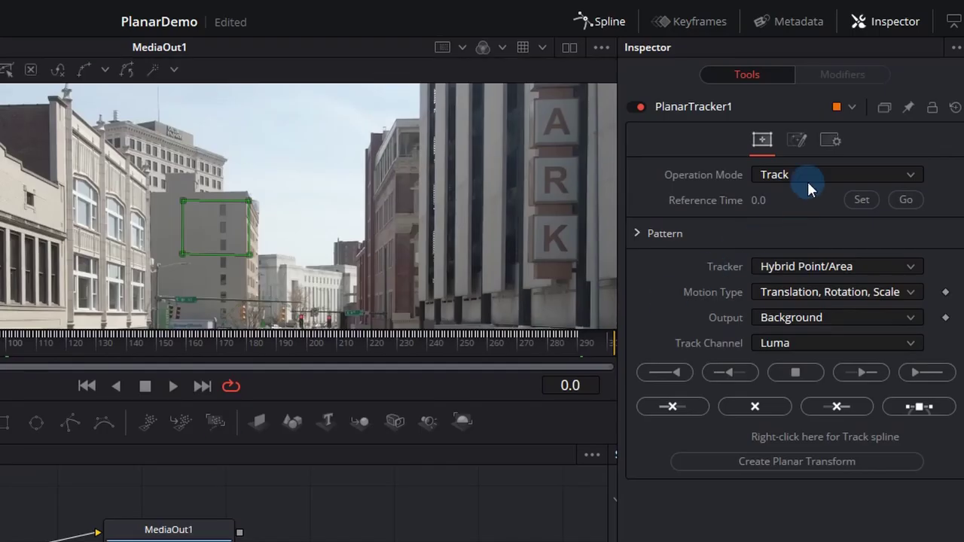
pyautogui.click(807, 179)
pyautogui.click(806, 233)
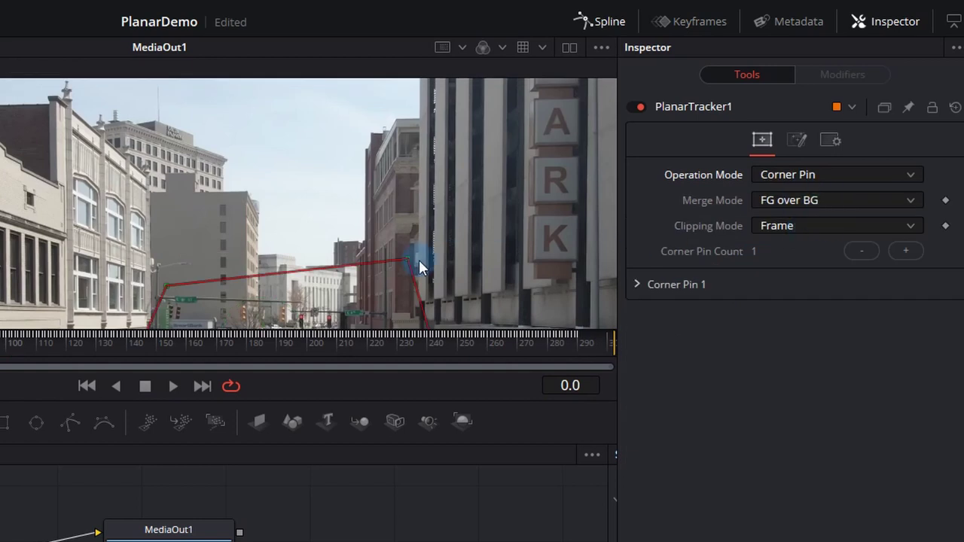
# - Fit the corner pin's corners onto the tracked wall rectangle and place mask beneath the tracker
pyautogui.moveTo(420, 261); pyautogui.dragTo(243, 200)
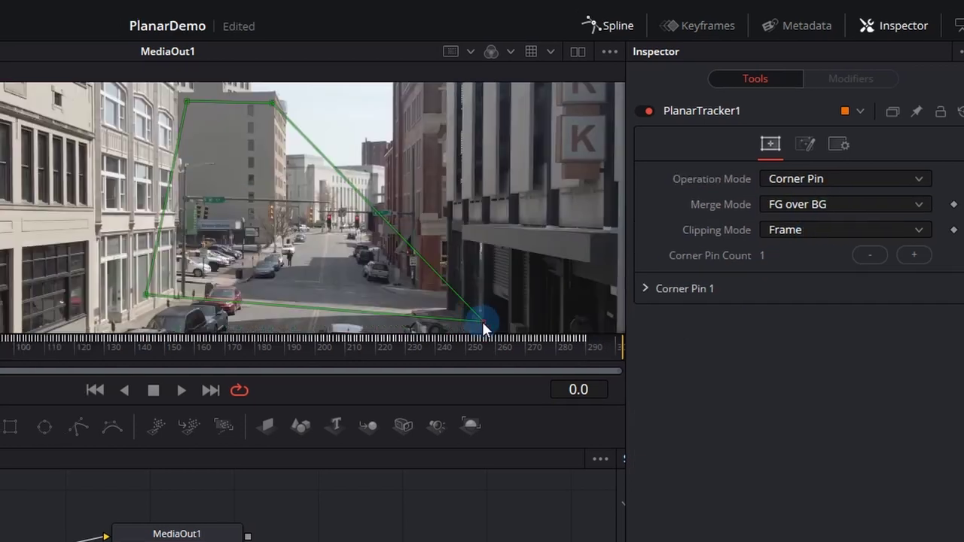
pyautogui.moveTo(404, 310); pyautogui.dragTo(263, 176)
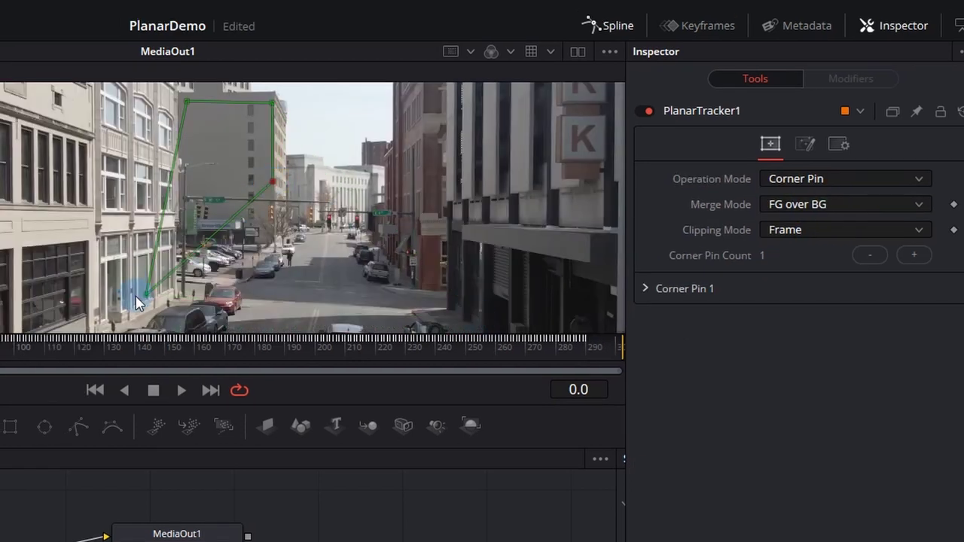
pyautogui.moveTo(138, 303); pyautogui.dragTo(189, 166)
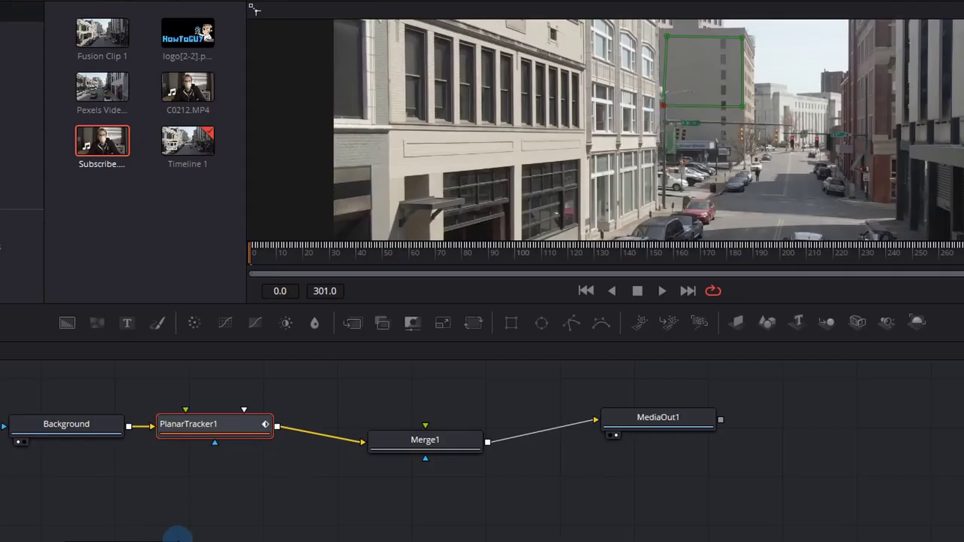
pyautogui.moveTo(178, 536); pyautogui.dragTo(228, 422)
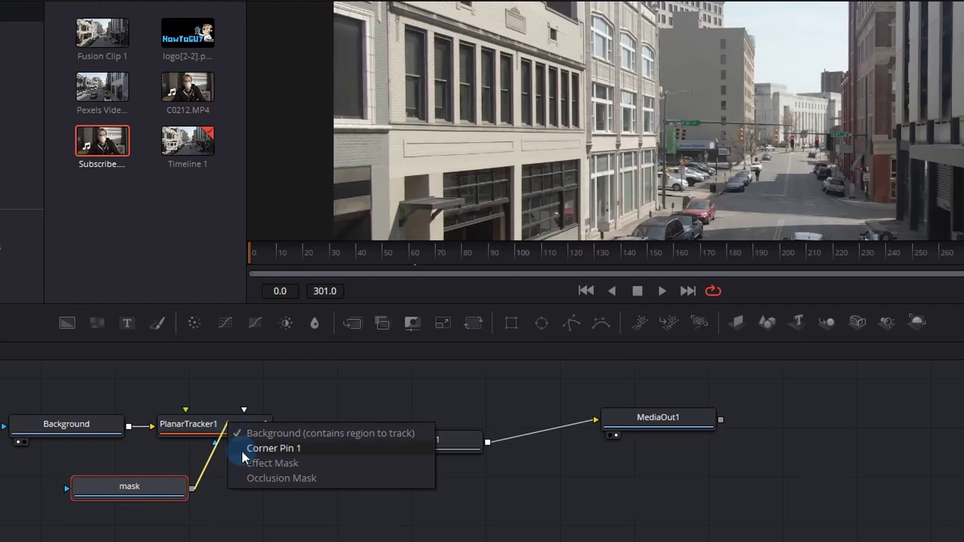
# - Connect mask to Corner Pin 1, view Merge1, and play the composite through the final frames
pyautogui.click(242, 452)
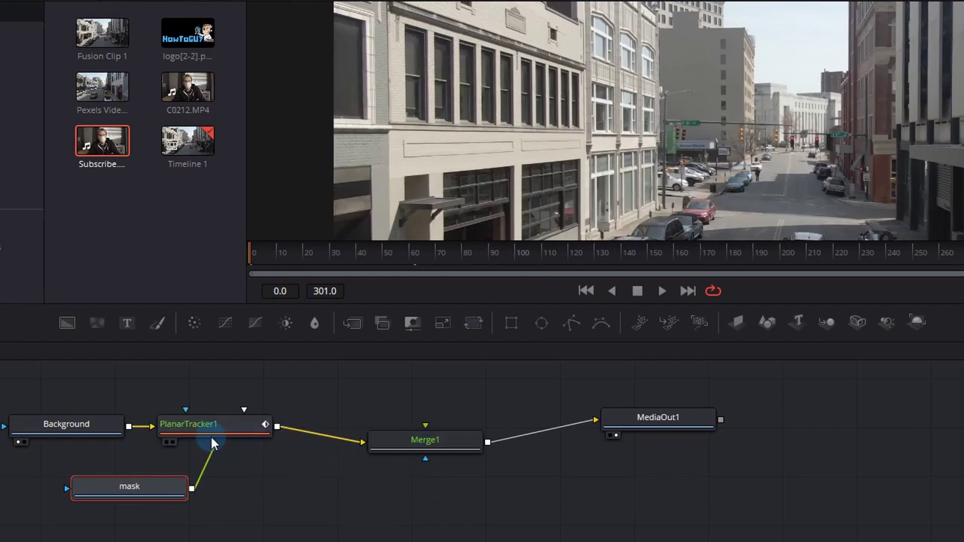
pyautogui.click(429, 443)
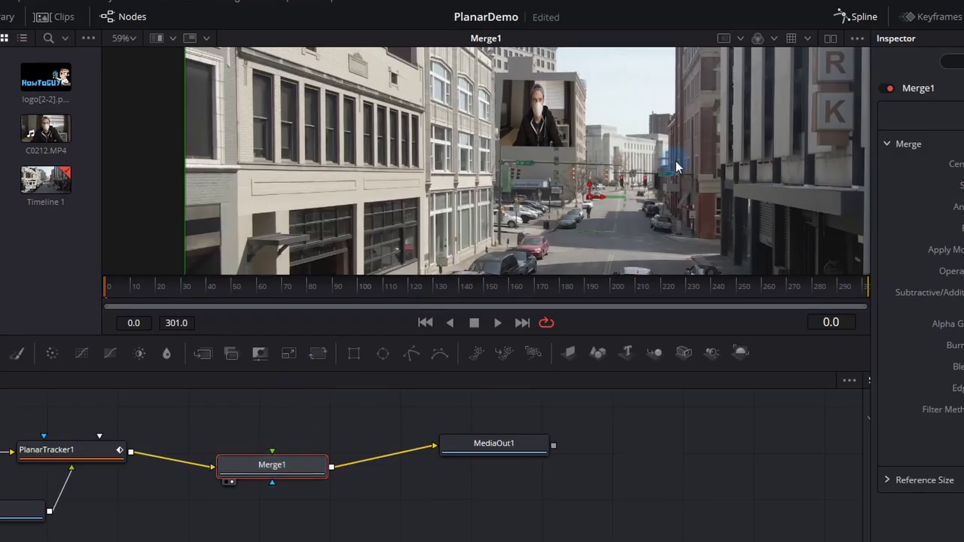
pyautogui.click(475, 355)
pyautogui.scroll(4, 579, 194)
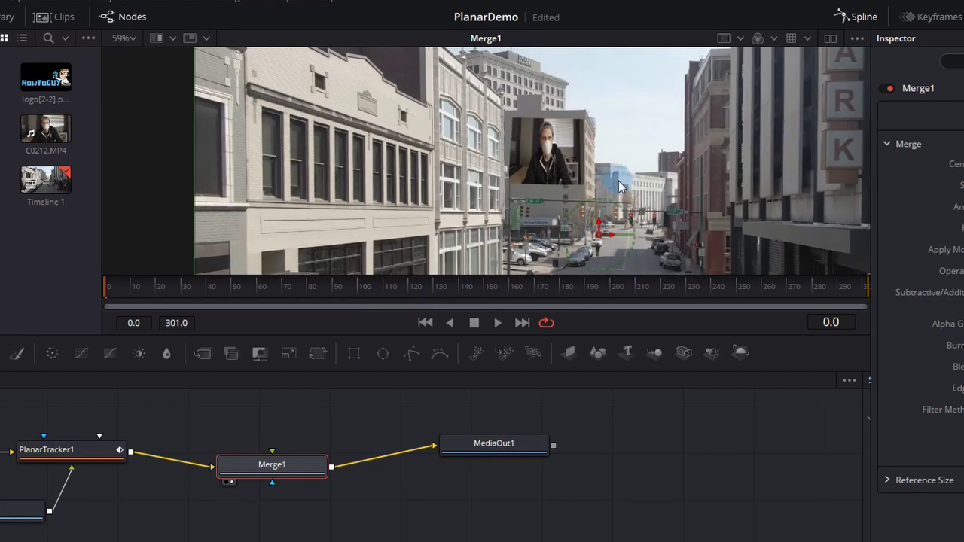
pyautogui.press('space')
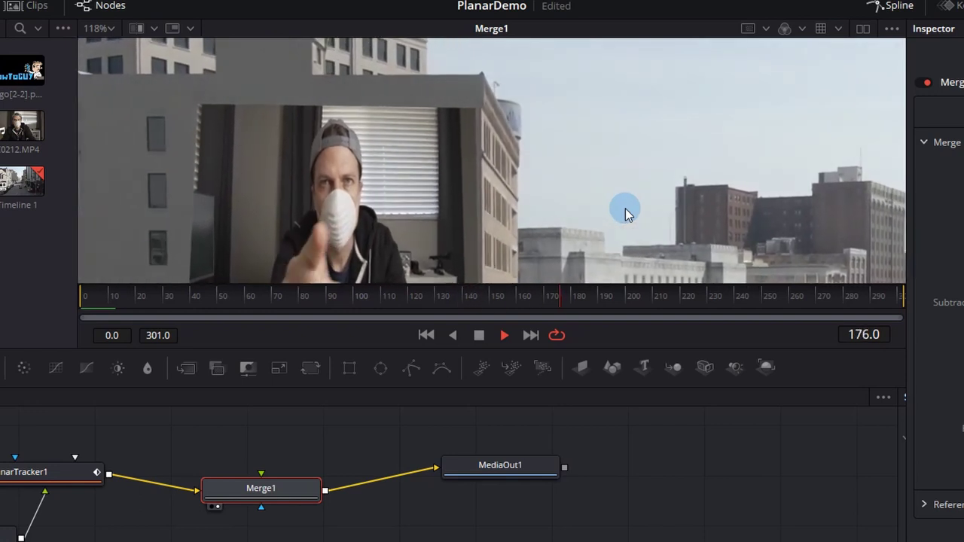
pyautogui.click(877, 298)
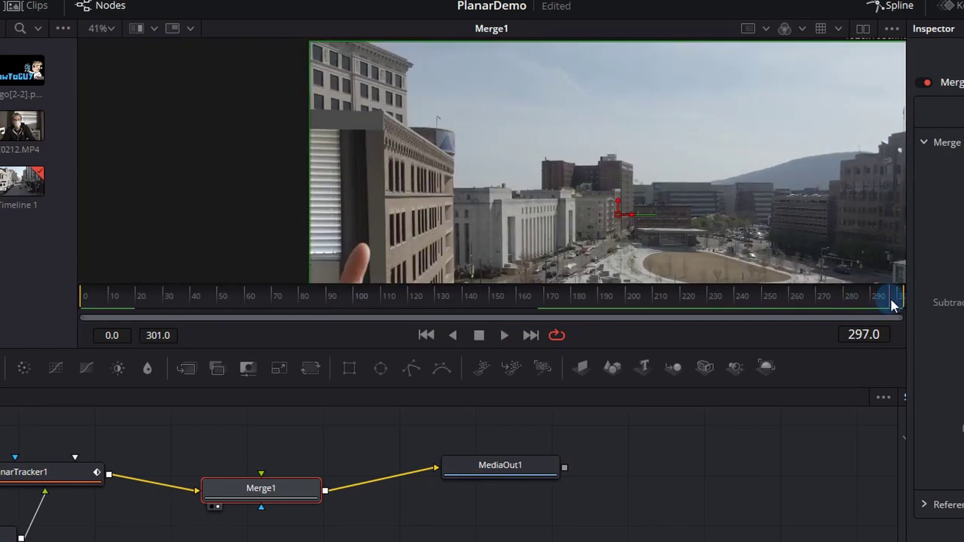
pyautogui.moveTo(881, 300); pyautogui.dragTo(872, 303)
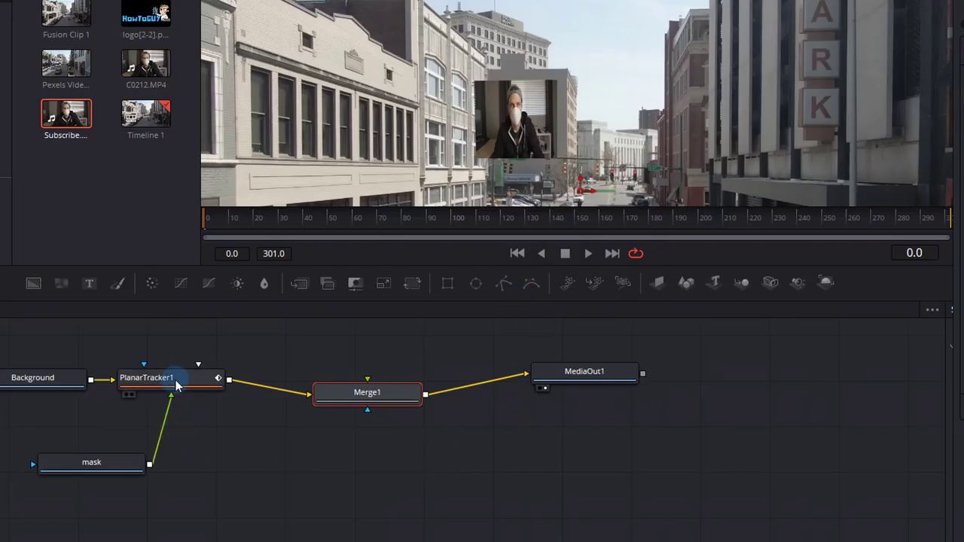
# - Keyframe the Top Left, Top Right, Bottom Left and Bottom Right corner positions of Corner Pin 1
pyautogui.click(178, 379)
pyautogui.click(662, 199)
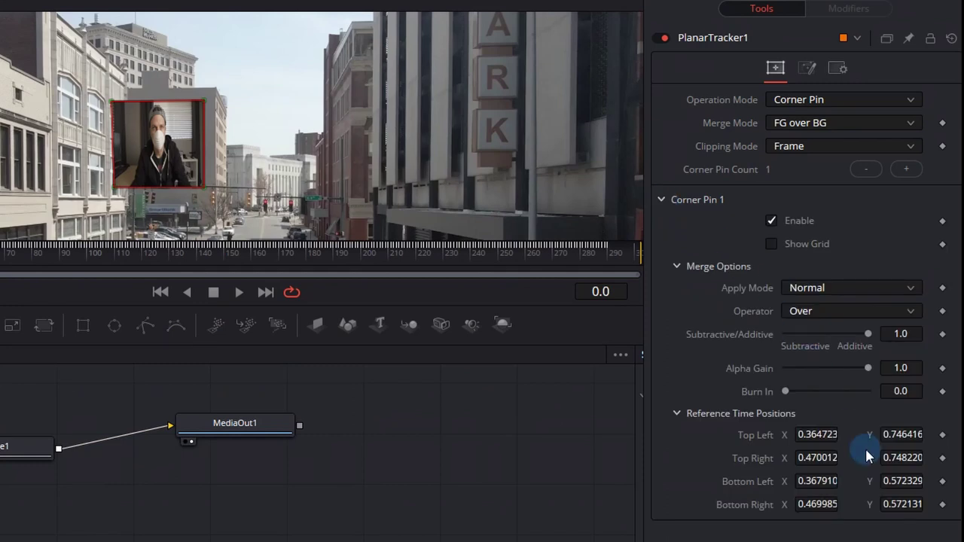
pyautogui.click(942, 435)
pyautogui.click(943, 458)
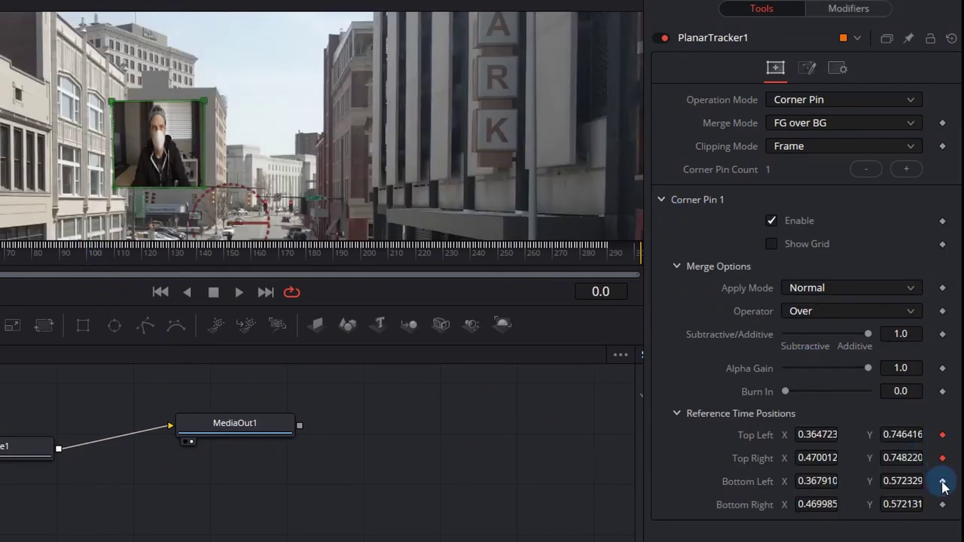
pyautogui.click(943, 481)
pyautogui.click(942, 504)
# - Near frame 291, realign the pinned clip's bottom-right and bottom-left corners to the building
pyautogui.moveTo(383, 256); pyautogui.dragTo(502, 260)
pyautogui.moveTo(790, 260); pyautogui.dragTo(856, 258)
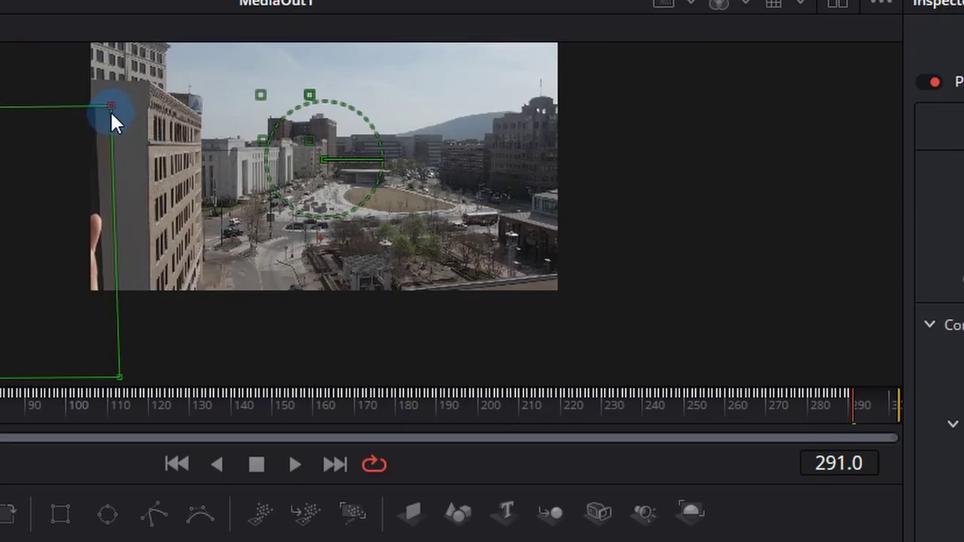
pyautogui.moveTo(122, 369); pyautogui.dragTo(111, 379)
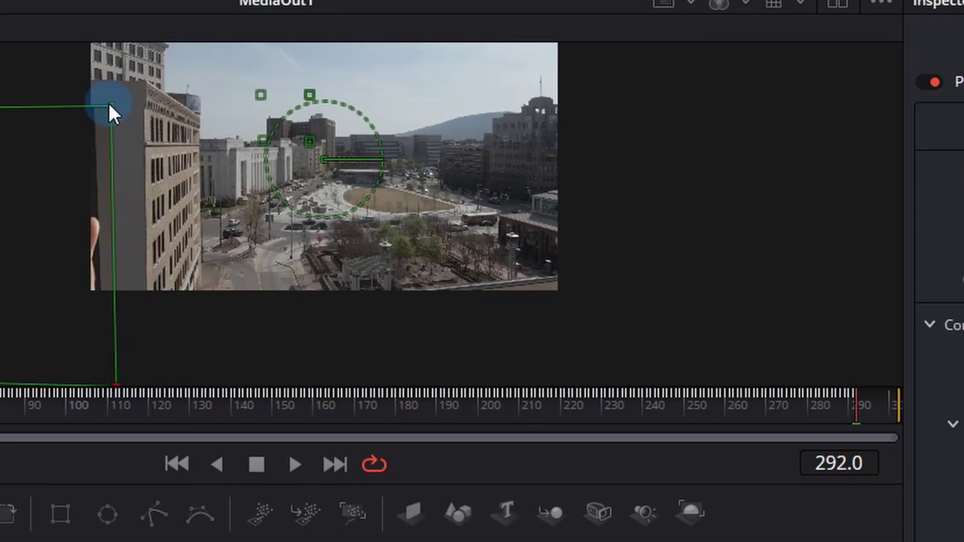
pyautogui.moveTo(109, 112); pyautogui.dragTo(99, 107)
pyautogui.scroll(-2, 151, 343)
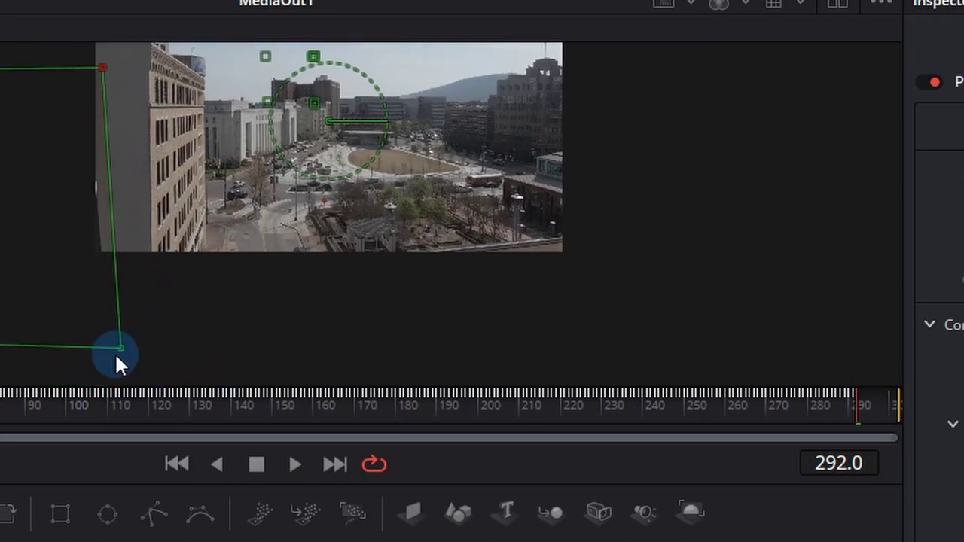
pyautogui.moveTo(115, 352); pyautogui.dragTo(65, 348)
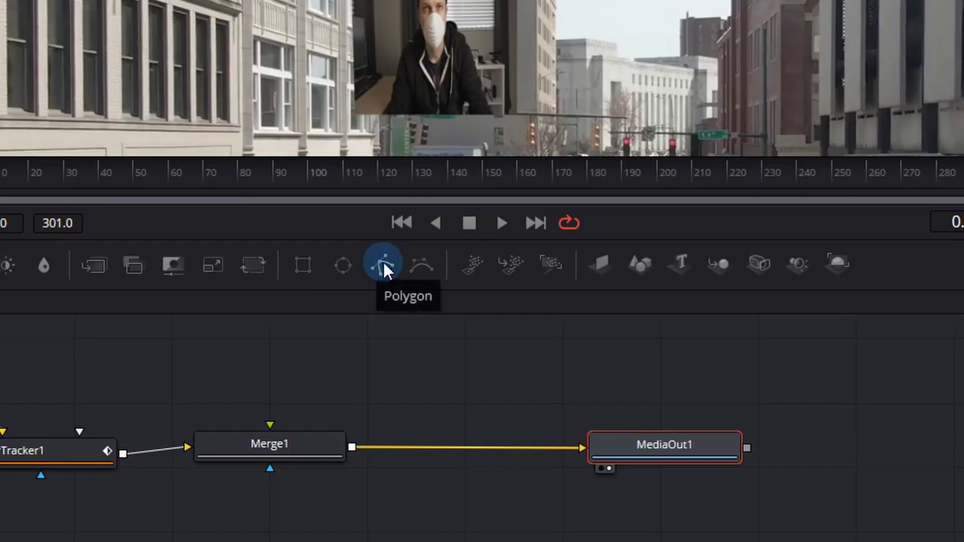
# - Add a Polygon mask node and trace its points along the building edge in the viewer
pyautogui.moveTo(384, 270); pyautogui.dragTo(45, 362)
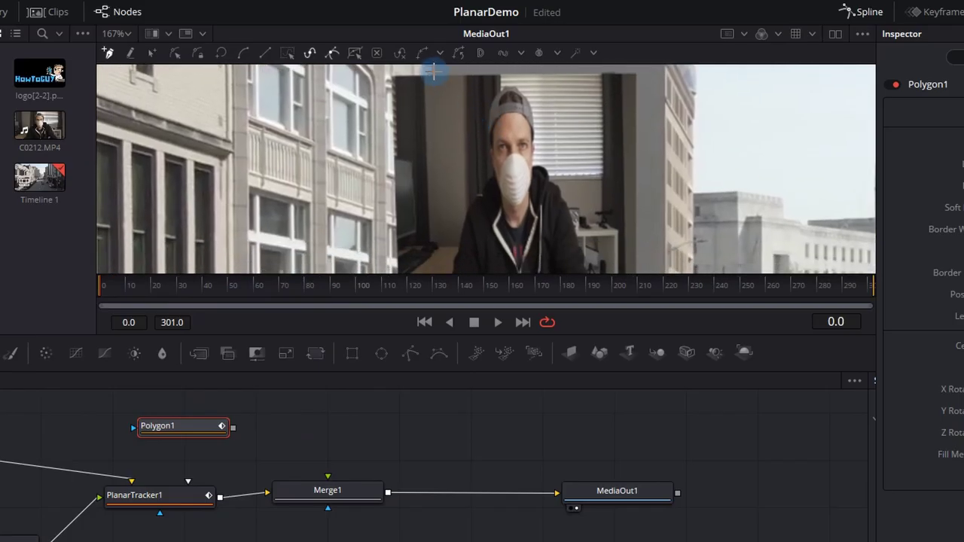
pyautogui.click(433, 71)
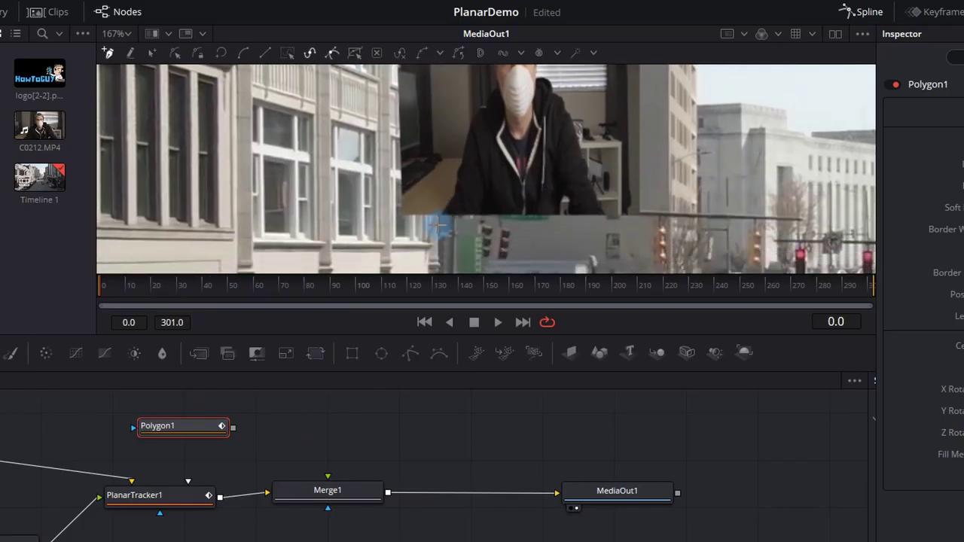
pyautogui.click(294, 224)
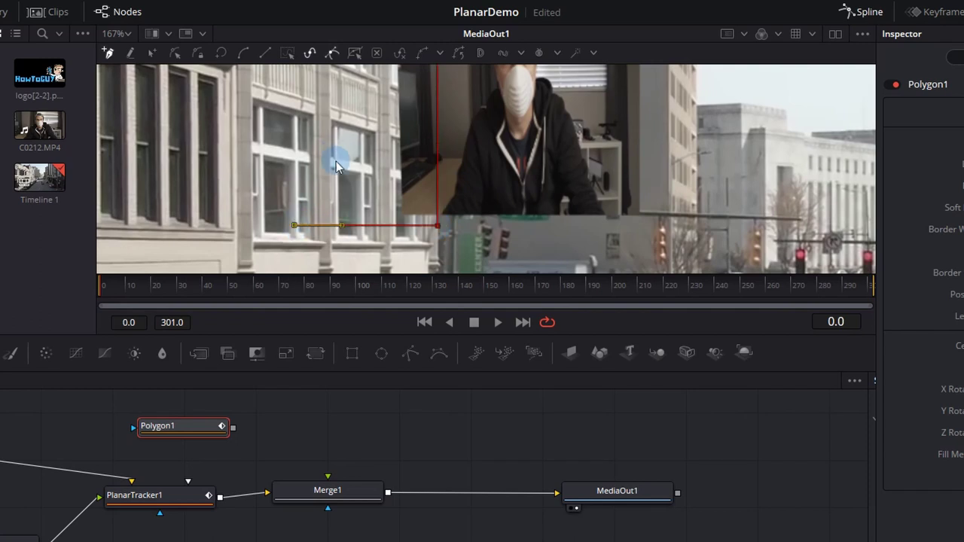
pyautogui.scroll(-1, 334, 155)
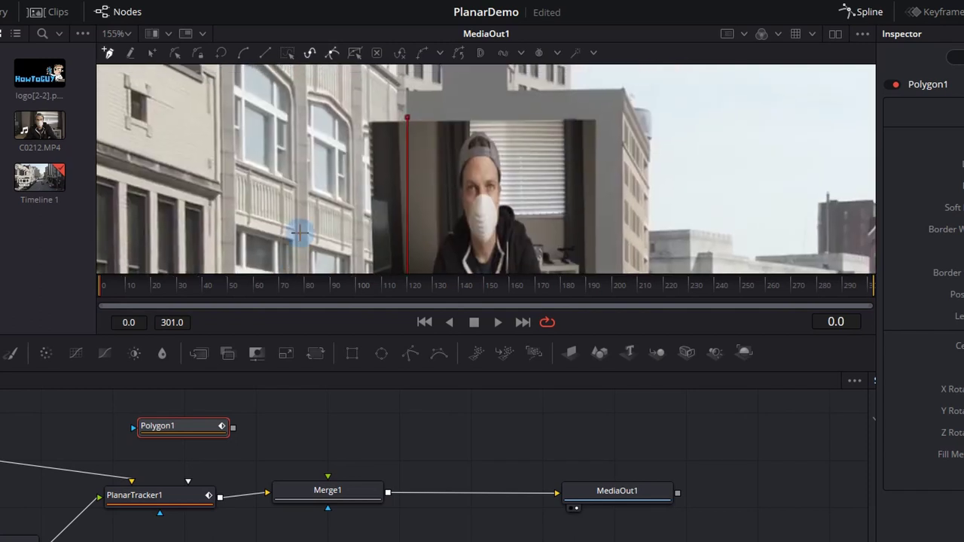
pyautogui.click(295, 114)
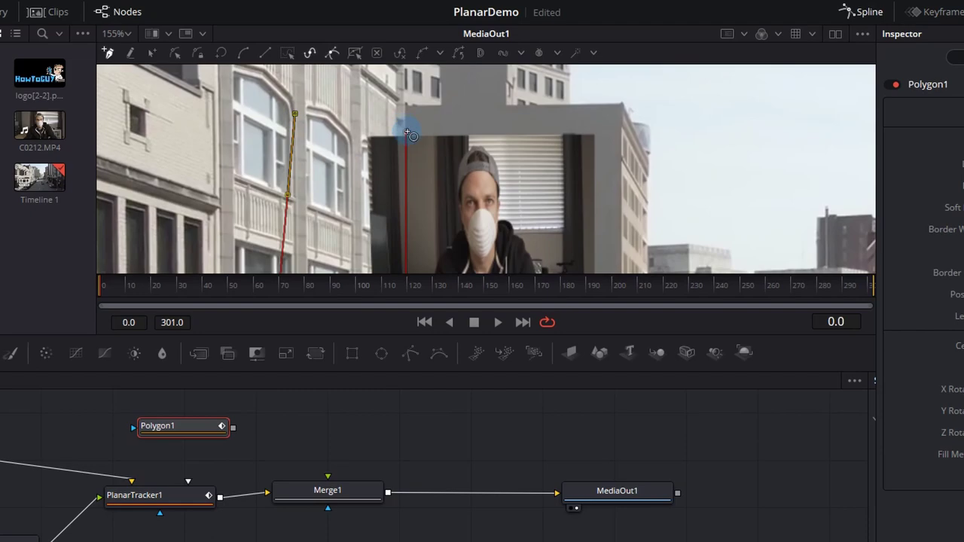
pyautogui.click(408, 133)
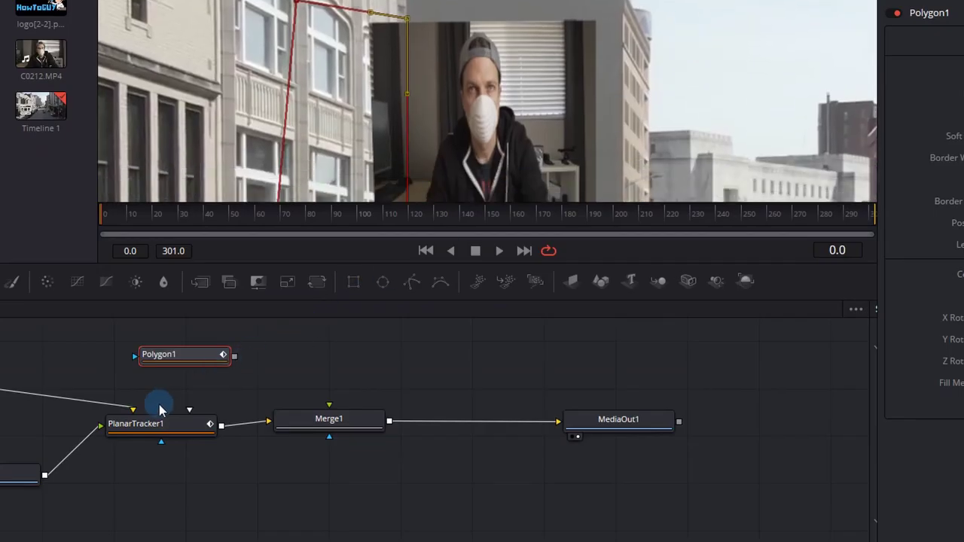
# - Feed Polygon1 into PlanarTracker1 as an inverted Effect Mask
pyautogui.moveTo(234, 357); pyautogui.dragTo(176, 428)
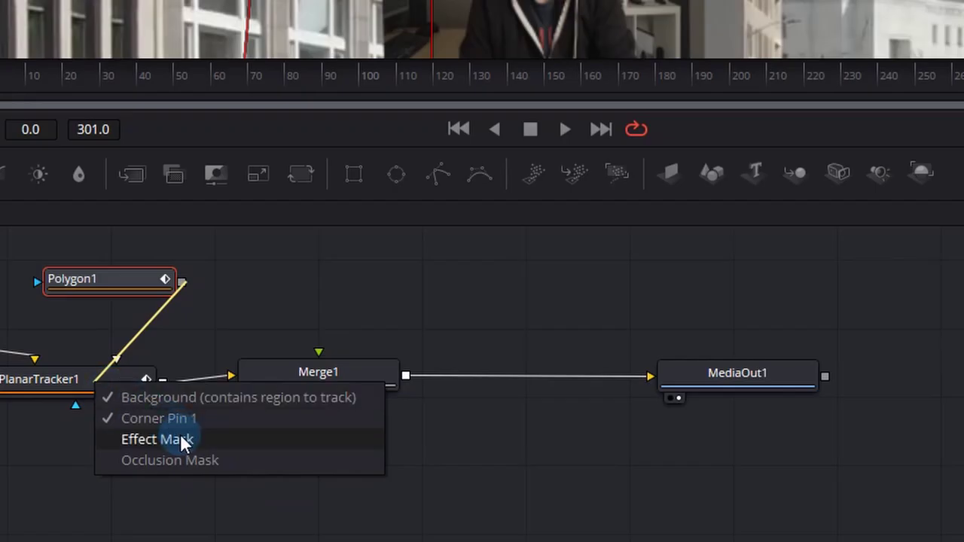
pyautogui.click(183, 440)
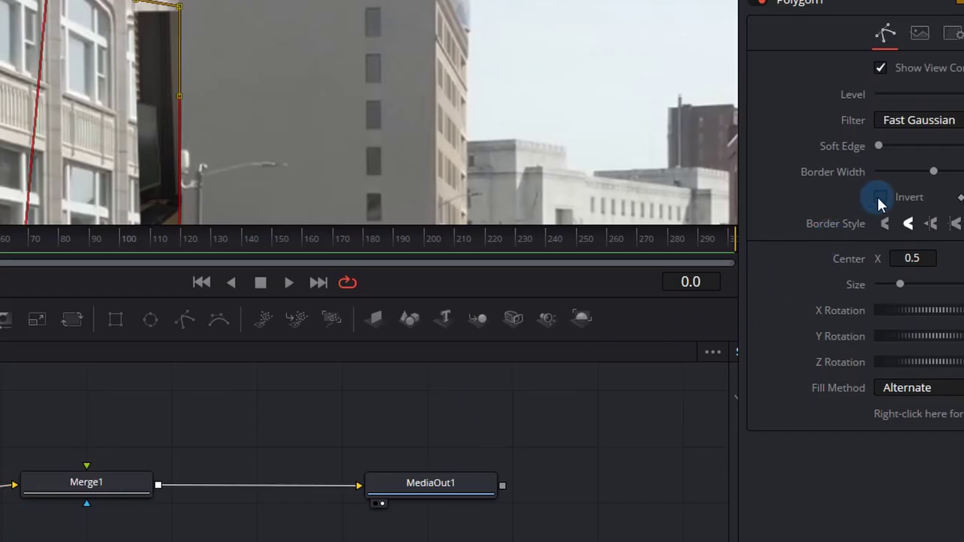
pyautogui.click(879, 198)
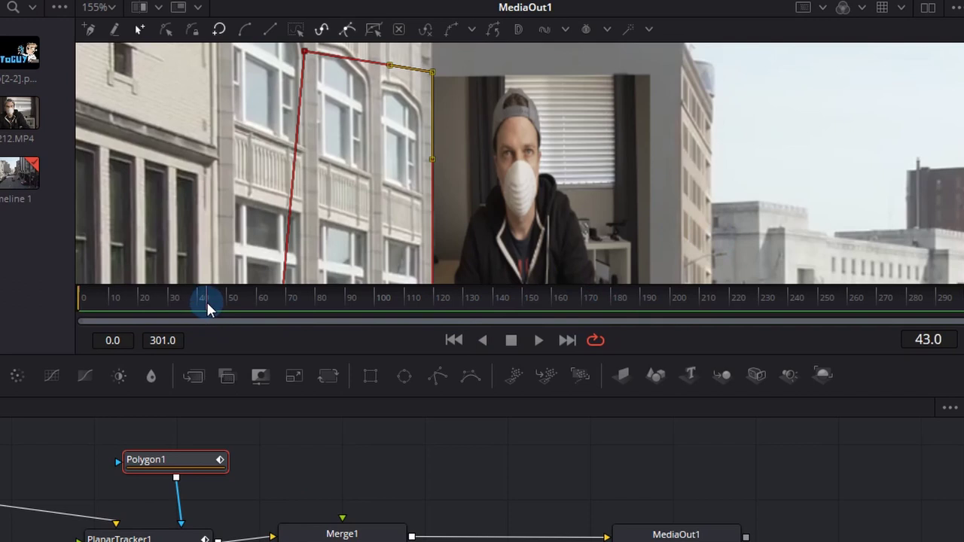
# - At frame 49, shift the polygon mask left to match the building, then play back from the start
pyautogui.moveTo(206, 302); pyautogui.dragTo(223, 301)
pyautogui.scroll(-2, 445, 215)
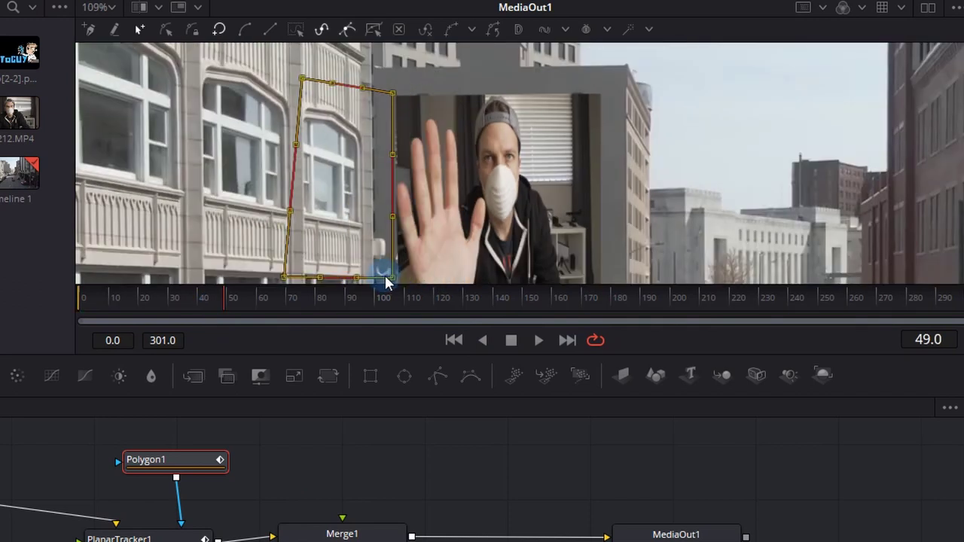
pyautogui.moveTo(385, 275); pyautogui.dragTo(372, 281)
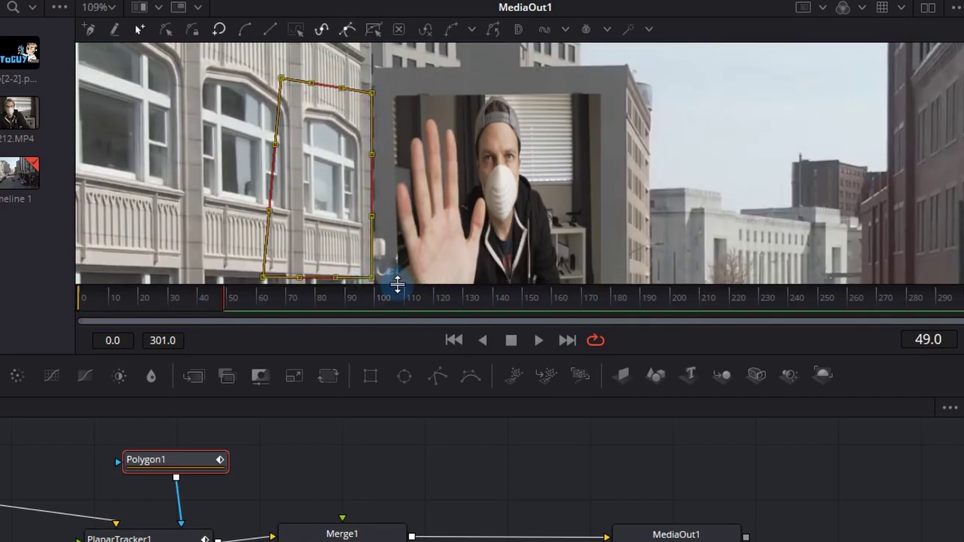
pyautogui.click(86, 301)
pyautogui.press('space')
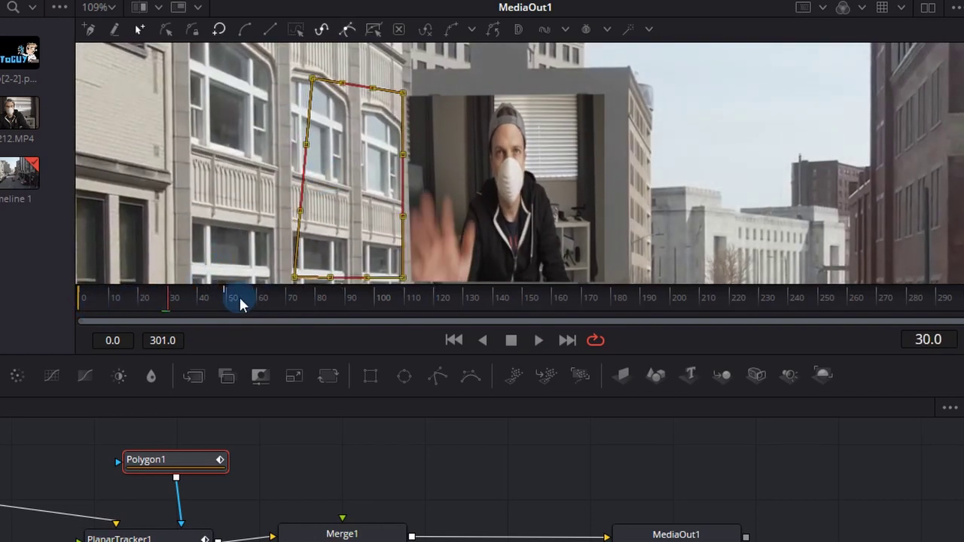
pyautogui.press('space')
# - At frame 185, move the polygon mask onto the tall building's edge and scrub back to check
pyautogui.click(627, 304)
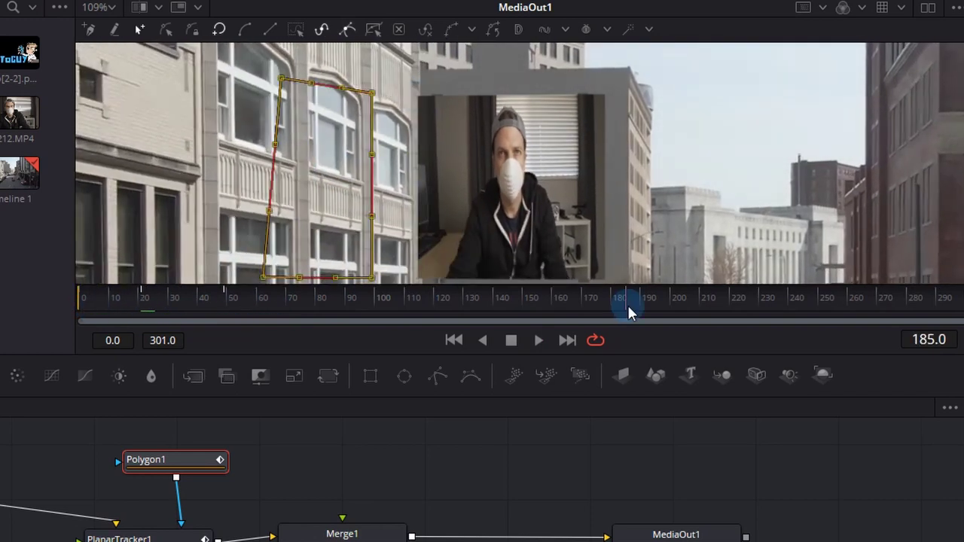
pyautogui.scroll(-3, 430, 158)
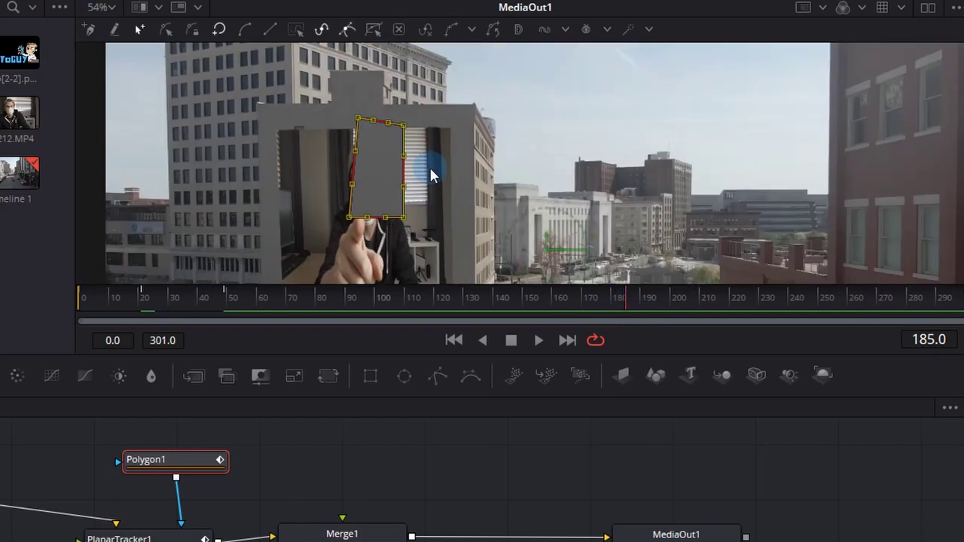
pyautogui.click(404, 160)
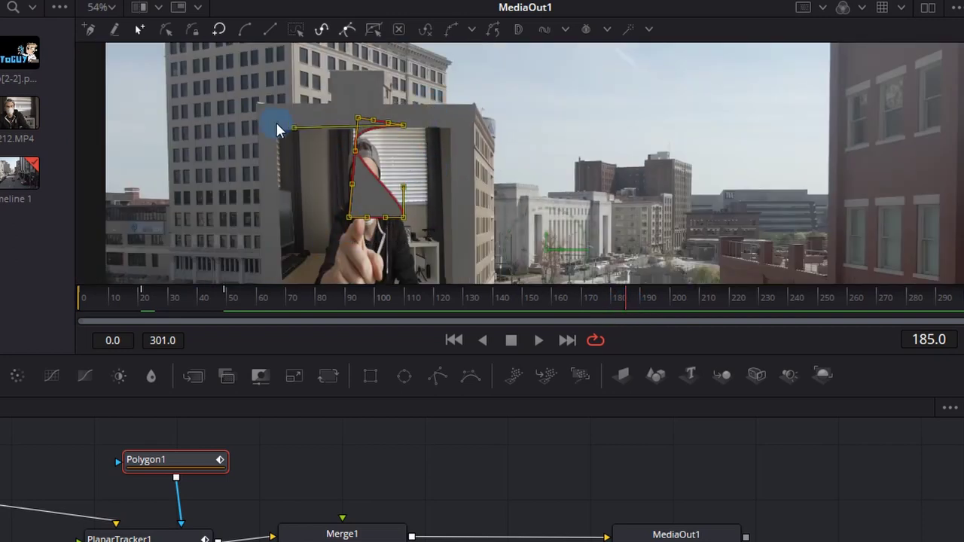
pyautogui.moveTo(402, 218); pyautogui.dragTo(193, 151)
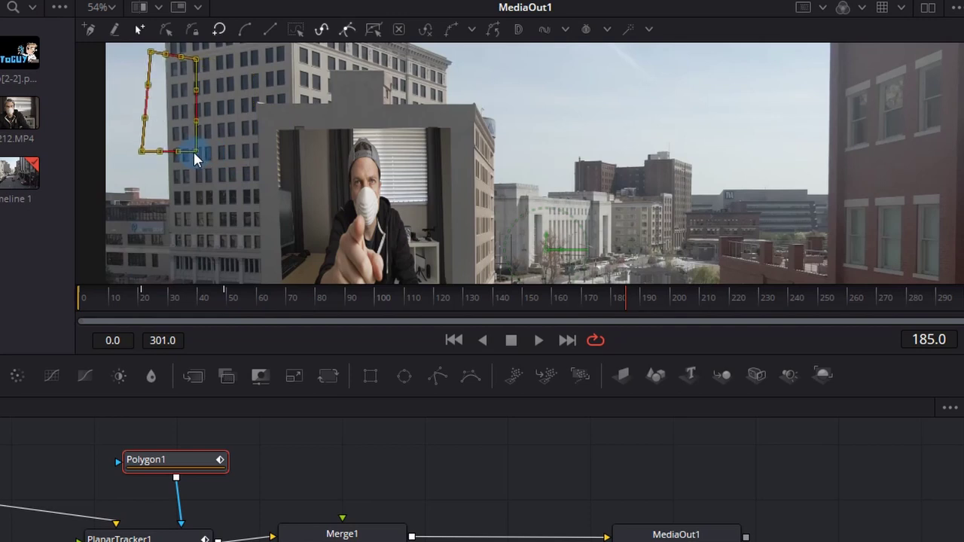
pyautogui.moveTo(560, 288); pyautogui.dragTo(582, 308)
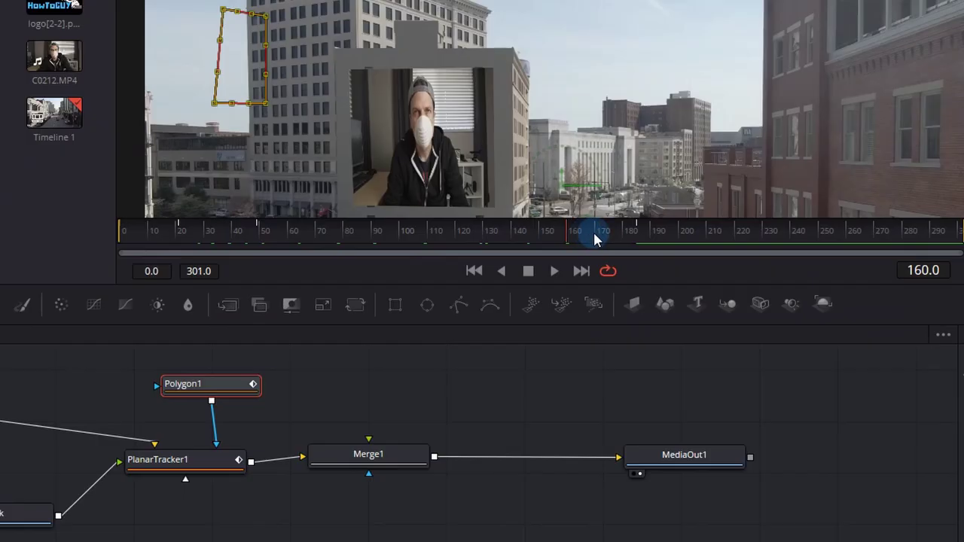
# - Set PlanarTracker1's corner-pin apply mode to Overlay, then play back from frame 102
pyautogui.click(203, 457)
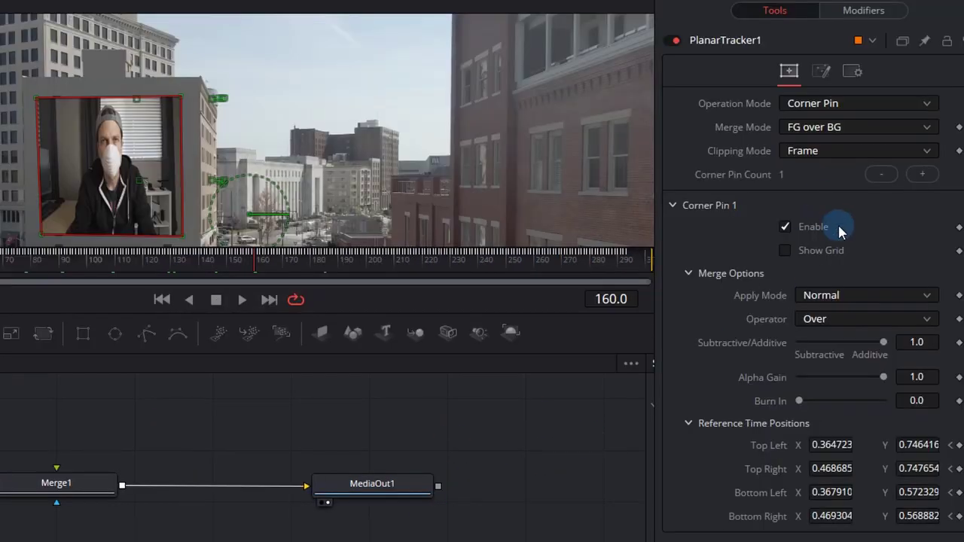
pyautogui.click(868, 294)
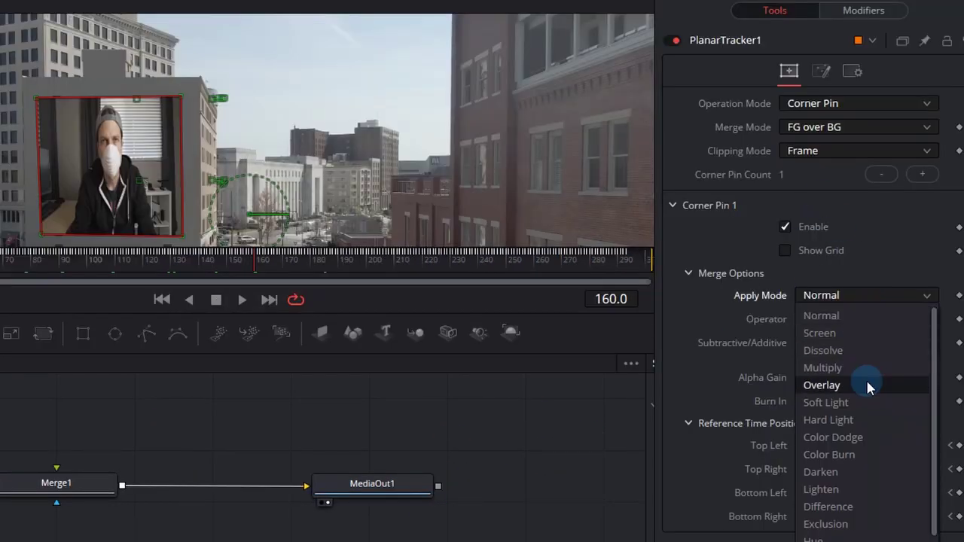
pyautogui.click(865, 385)
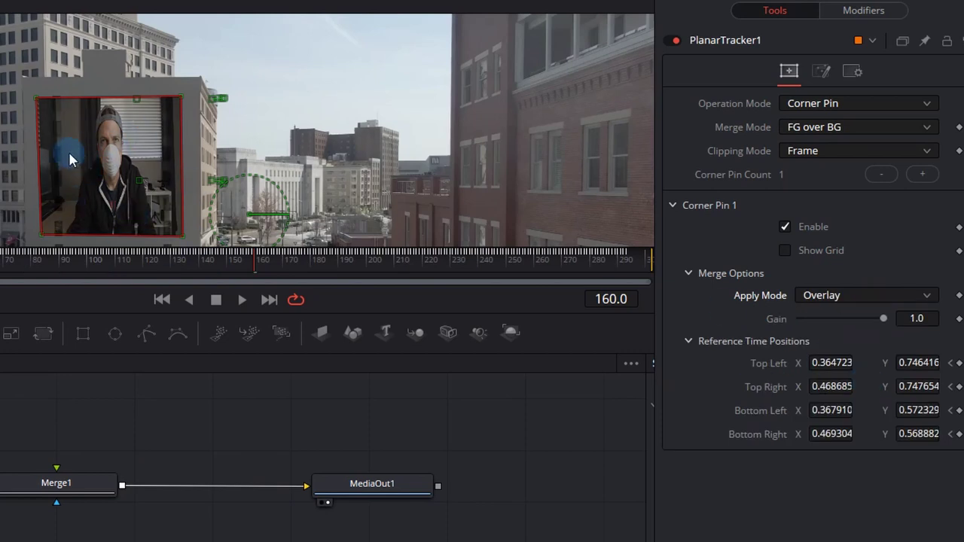
pyautogui.moveTo(181, 255); pyautogui.dragTo(93, 262)
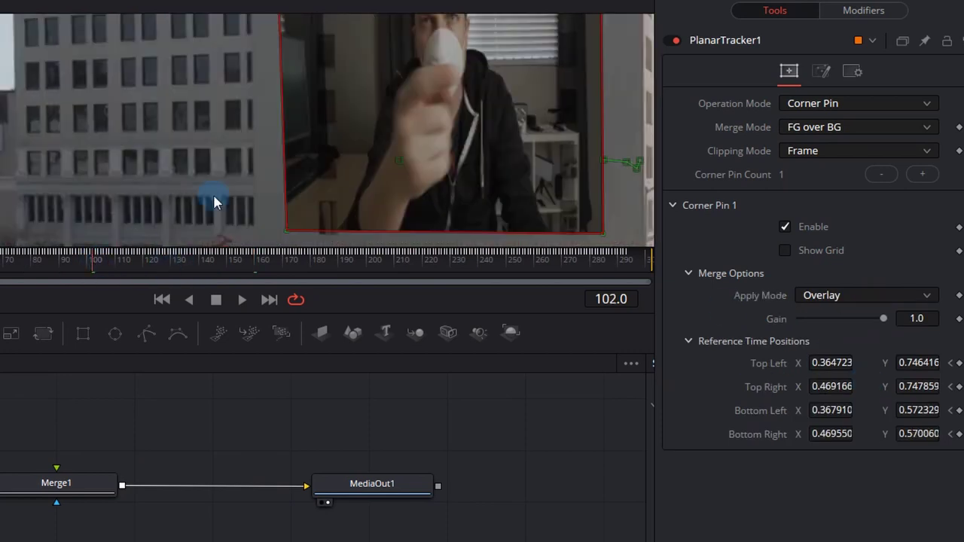
pyautogui.press('space')
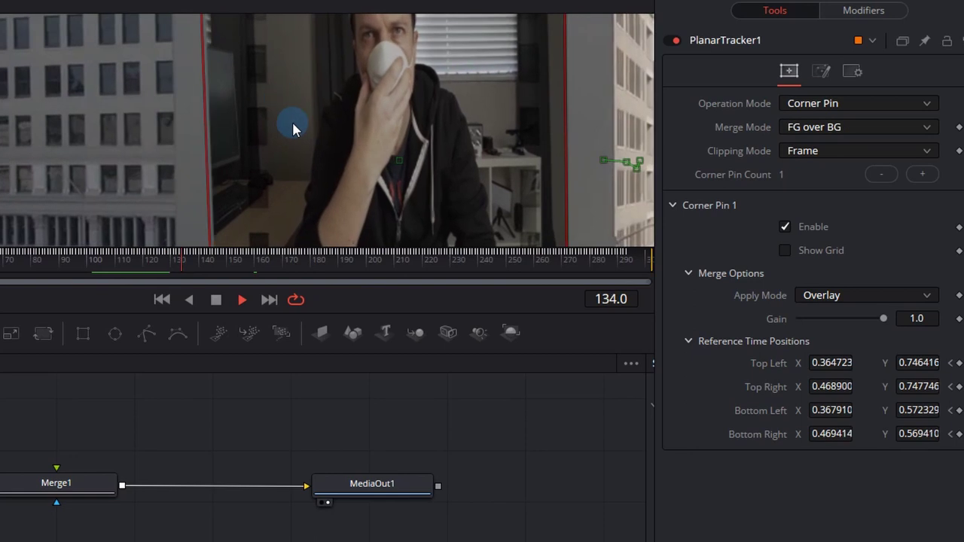